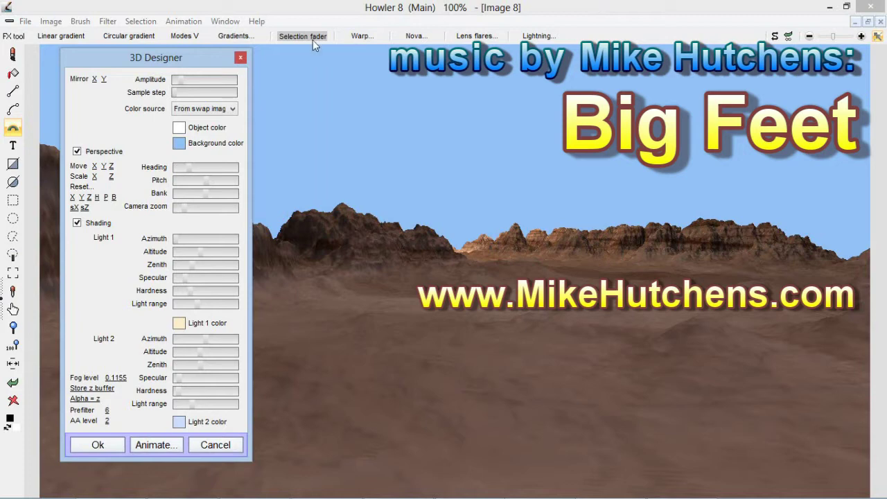
drag(189, 54, 262, 63)
drag(337, 76, 190, 66)
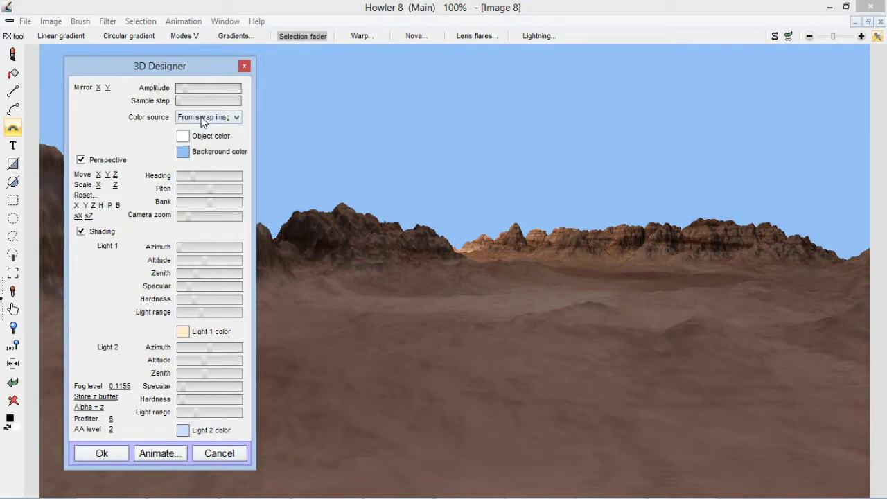
mouse_move(187, 73)
mouse_down()
mouse_move(198, 68)
mouse_move(180, 75)
mouse_up()
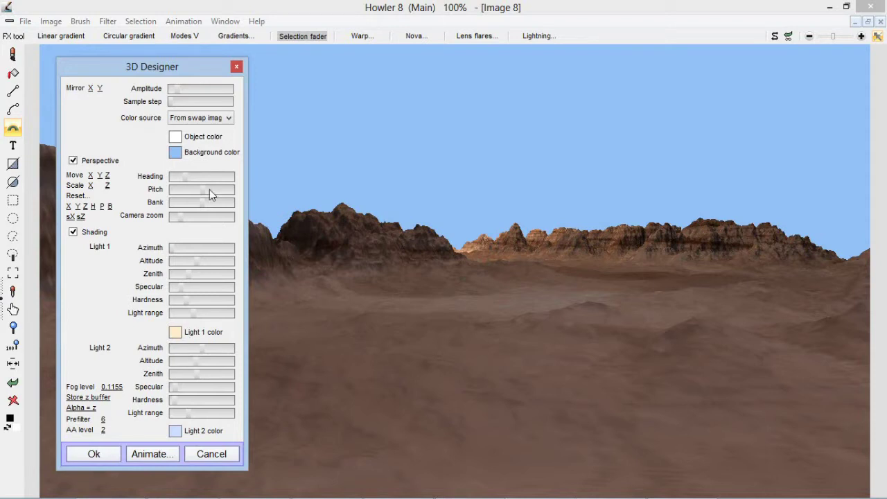
Step: Set the fog level to 0.5115 and reduce Light 2's range to the minimum
drag(117, 392, 324, 379)
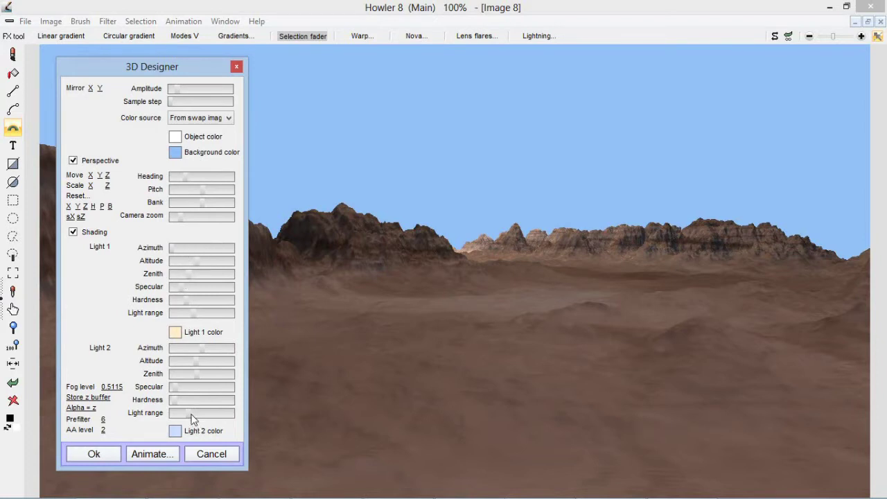
drag(192, 415, 173, 416)
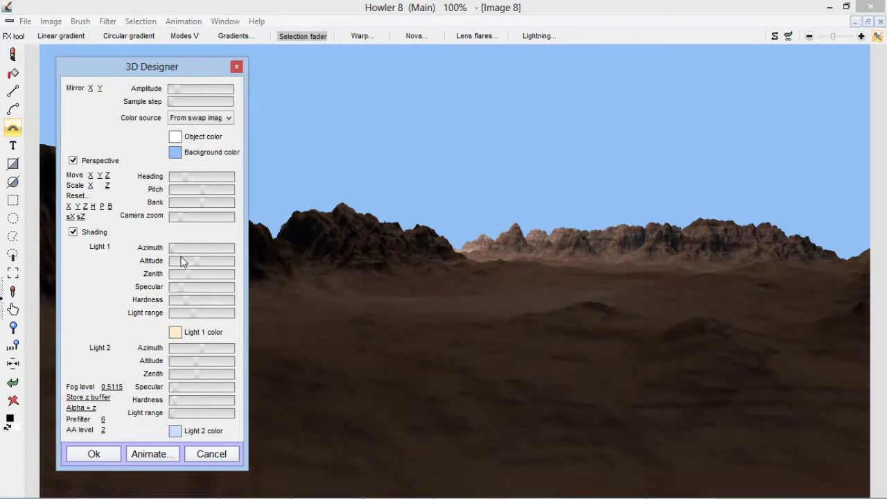
Step: Aim Light 1 with azimuth near maximum, altitude near minimum and zenith around the middle, and raise its light range to about three quarters
drag(179, 249, 230, 242)
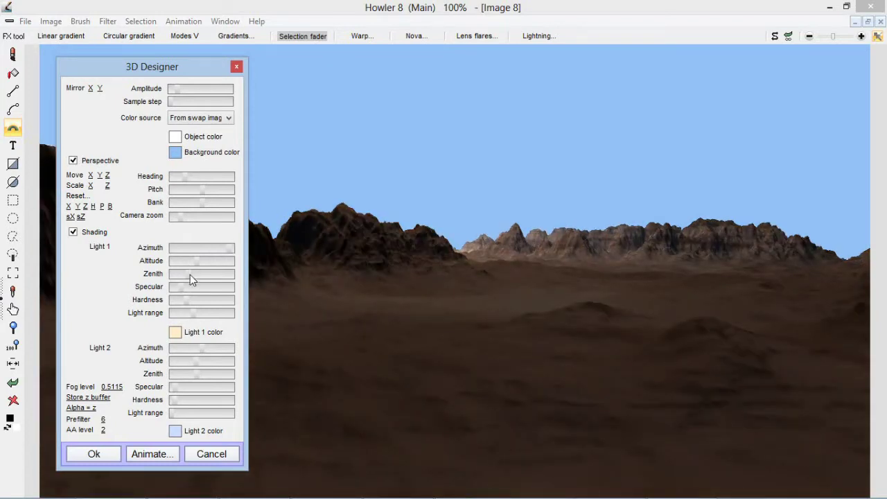
drag(198, 274, 204, 275)
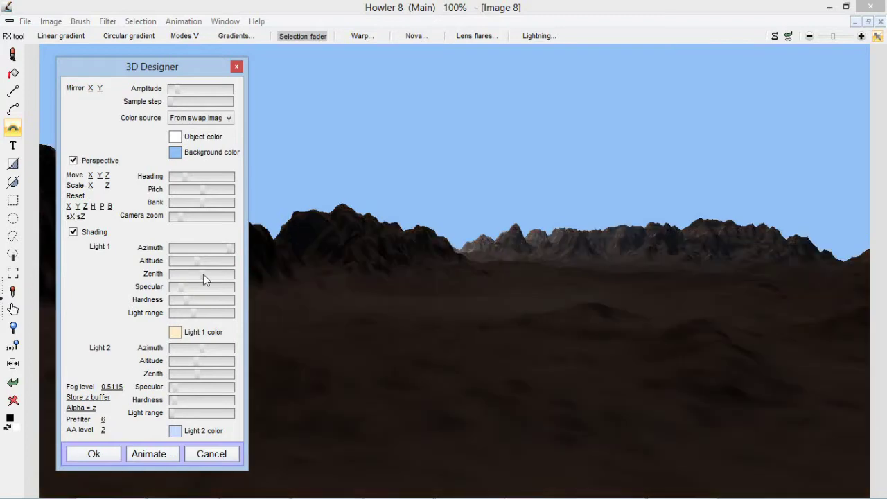
drag(203, 275, 173, 277)
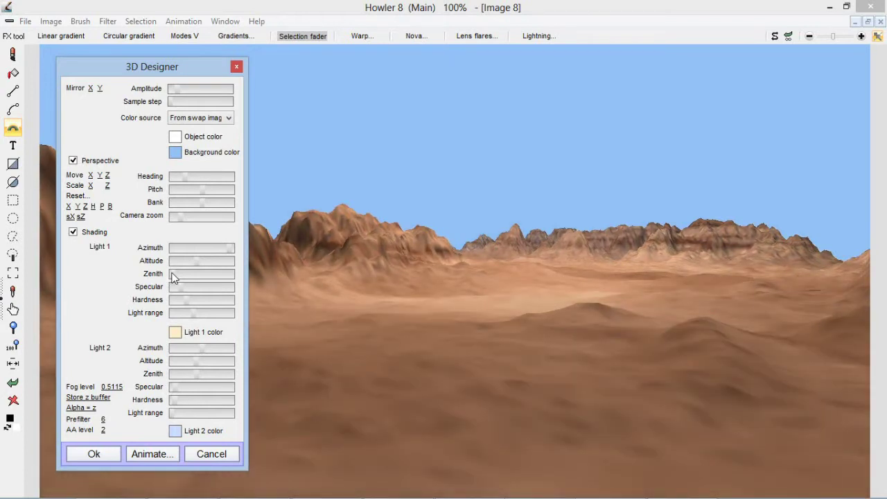
mouse_move(184, 274)
mouse_down()
mouse_move(200, 272)
mouse_move(174, 261)
mouse_up()
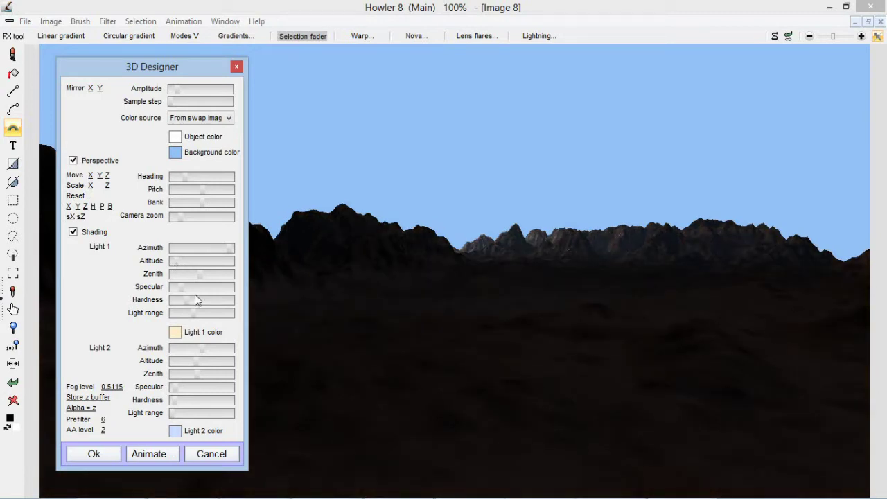
drag(195, 314, 218, 310)
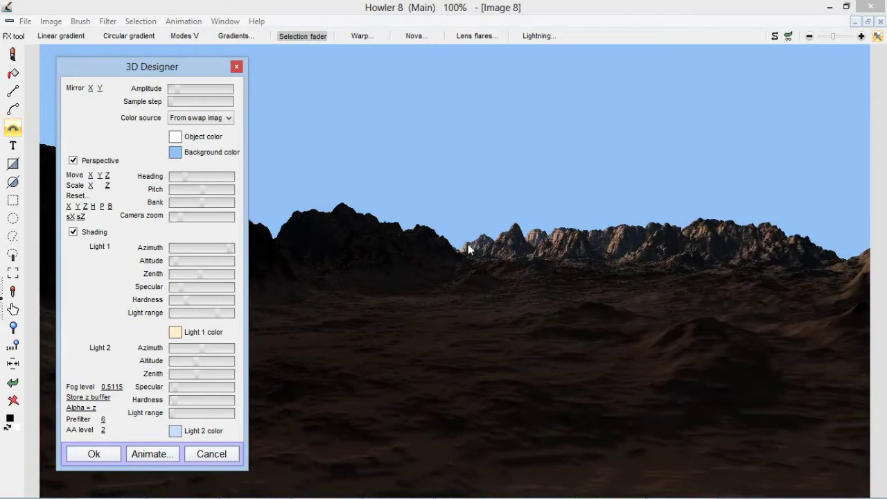
Step: Try different Light 1 azimuths, settling on a low one, and reduce Light 1's altitude to the minimum
click(226, 248)
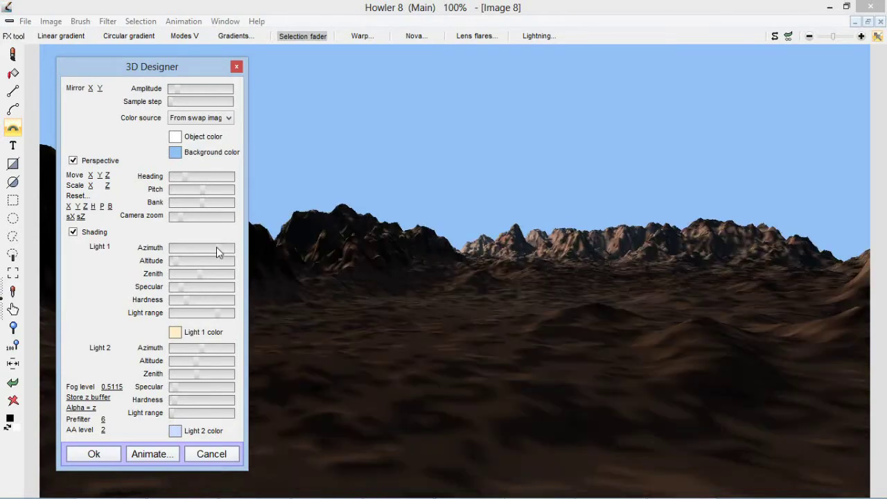
click(216, 247)
drag(211, 248, 235, 247)
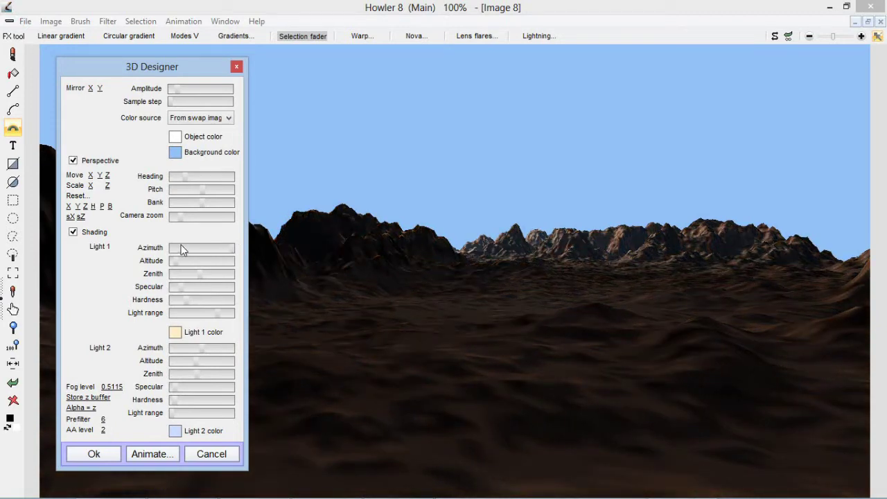
drag(173, 248, 178, 252)
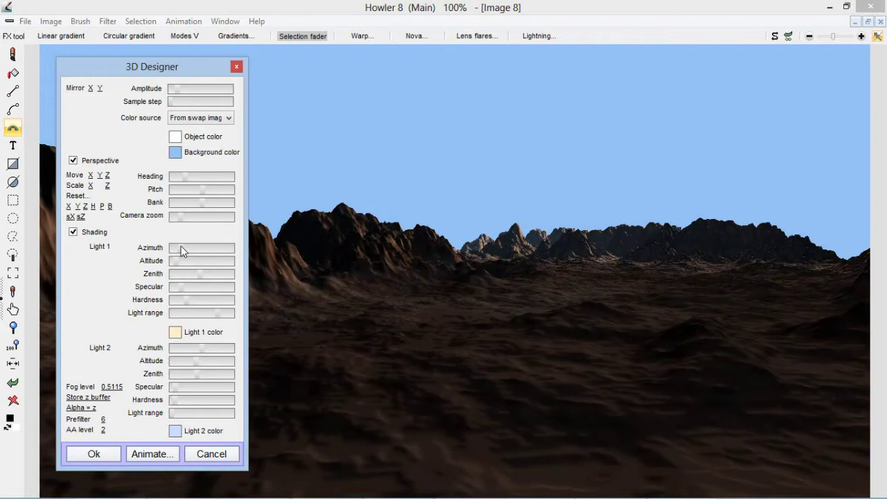
drag(176, 269, 165, 267)
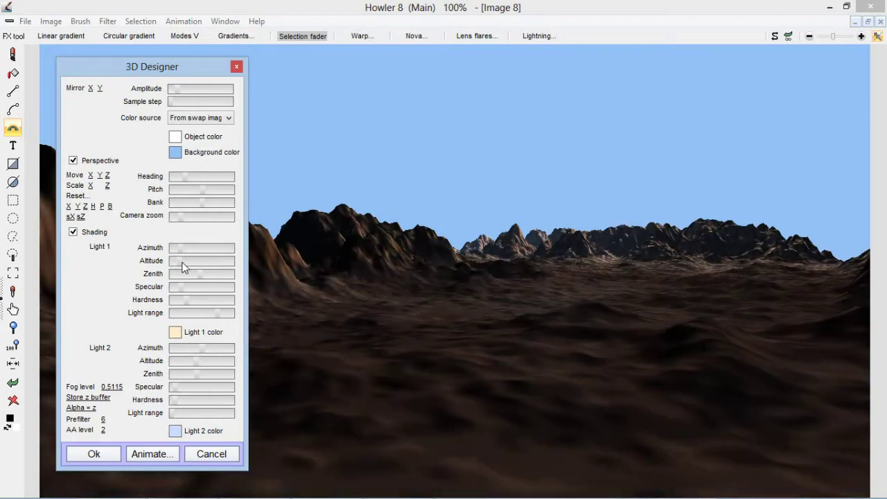
mouse_move(184, 267)
mouse_down()
mouse_move(193, 264)
mouse_move(177, 261)
mouse_up()
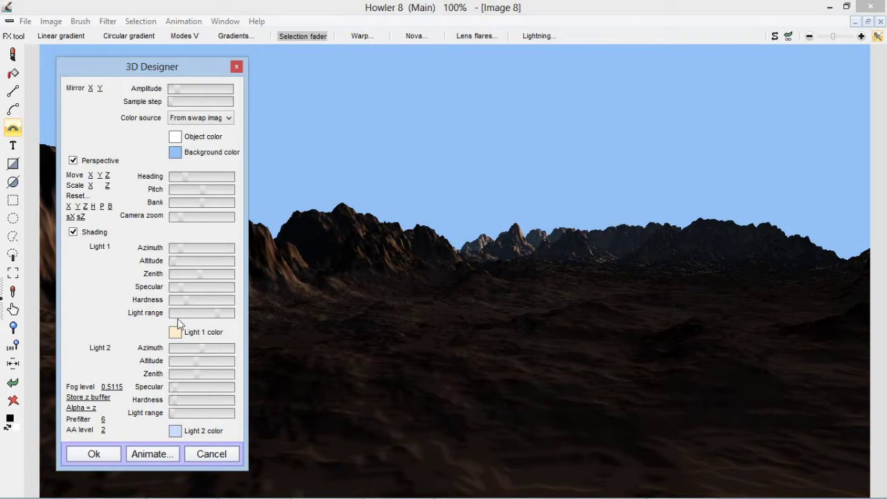
Step: Isolate Light 2 by minimizing Light 1's range, and give Light 2 minimum altitude, a mid-range zenith and an azimuth of about one third
click(173, 314)
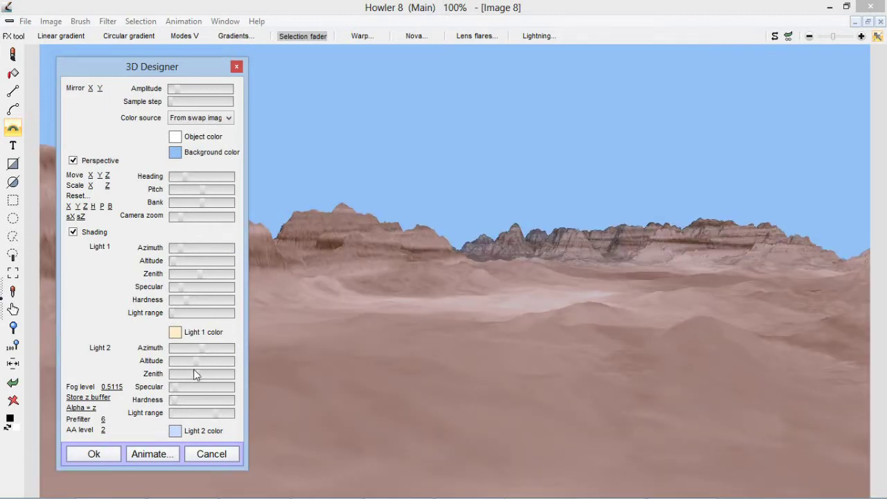
drag(199, 360, 176, 360)
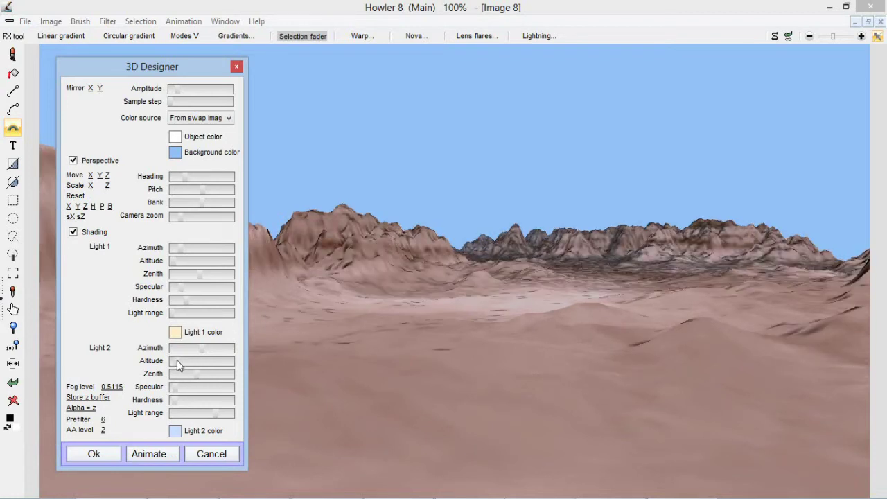
drag(211, 377, 212, 378)
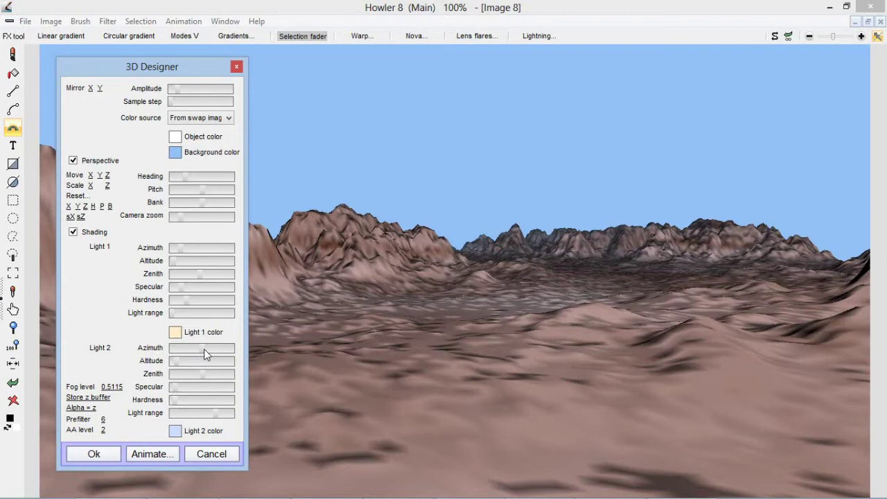
drag(204, 354, 215, 352)
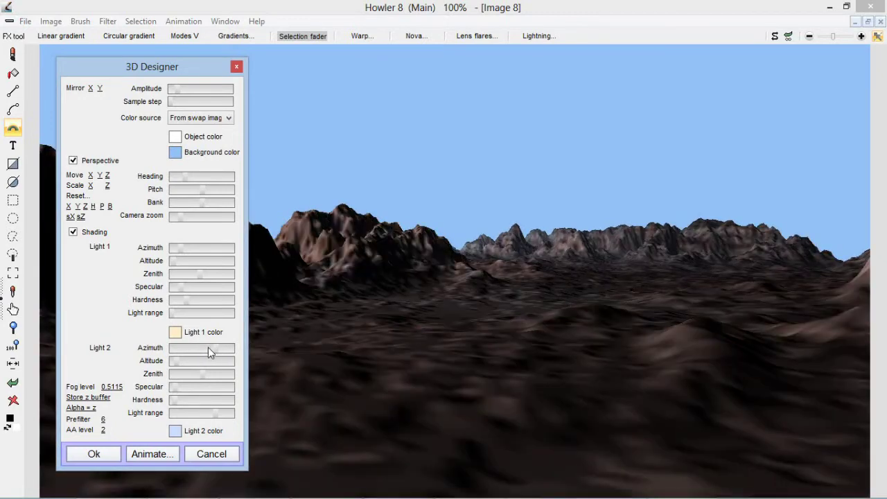
drag(208, 347, 185, 347)
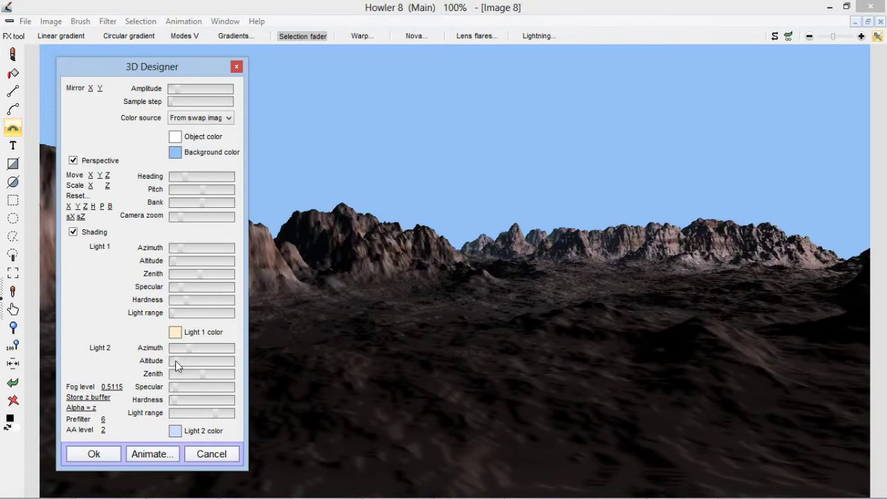
drag(175, 360, 173, 360)
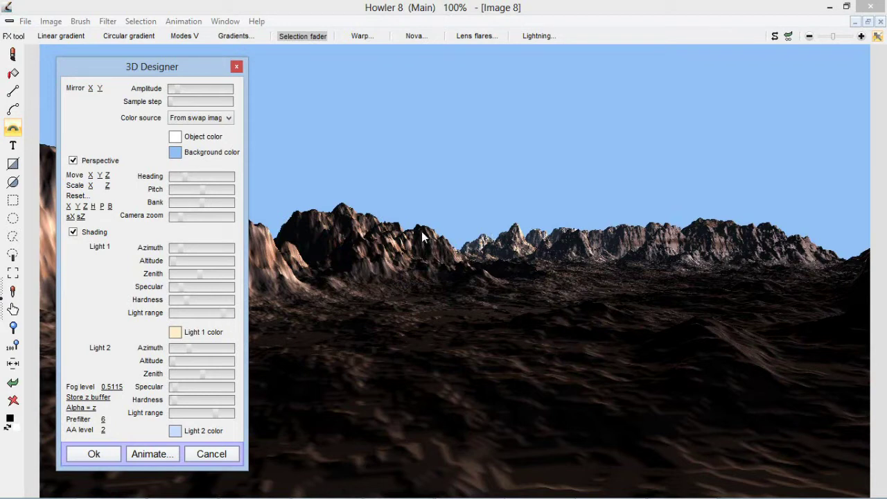
Step: Change the Light 1 color to a saturated orange
click(183, 335)
click(170, 334)
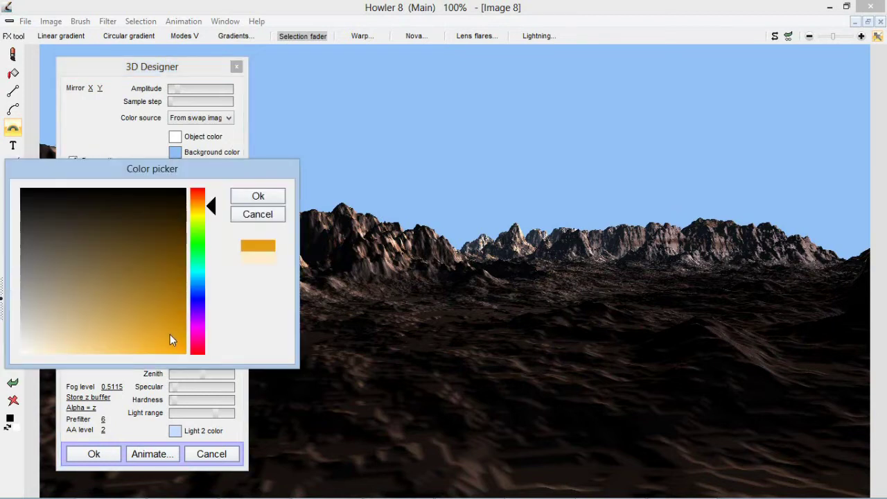
drag(170, 334, 173, 356)
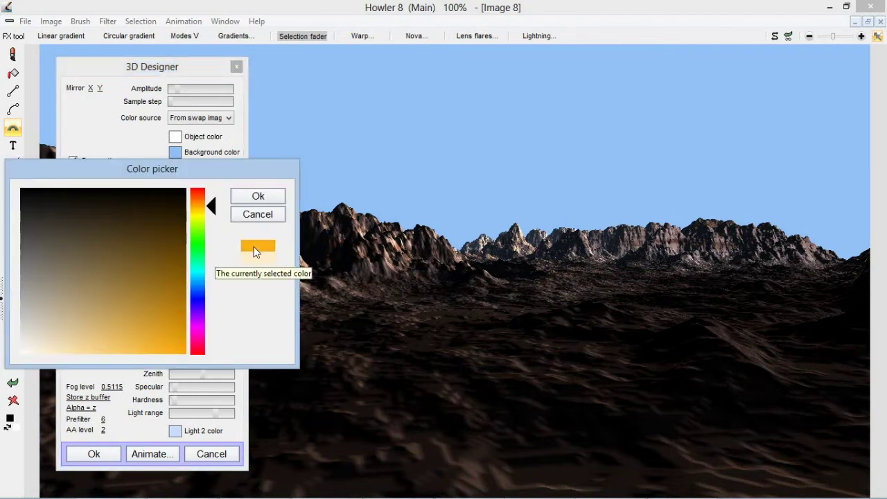
click(256, 197)
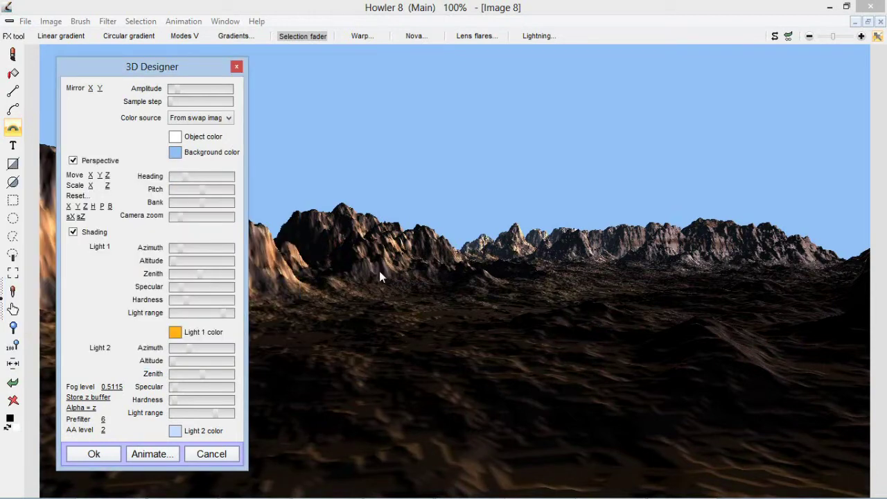
Step: Change the Light 2 color to a saturated medium blue
click(175, 426)
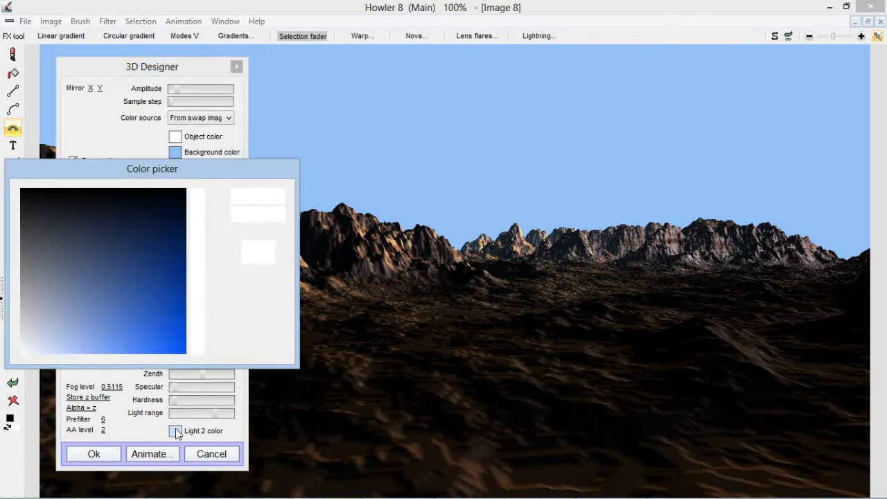
drag(127, 347, 149, 357)
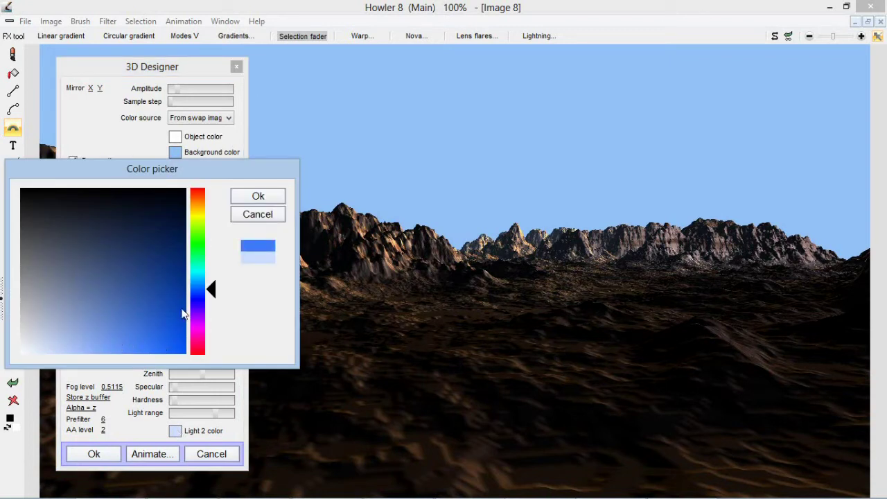
drag(196, 295, 200, 292)
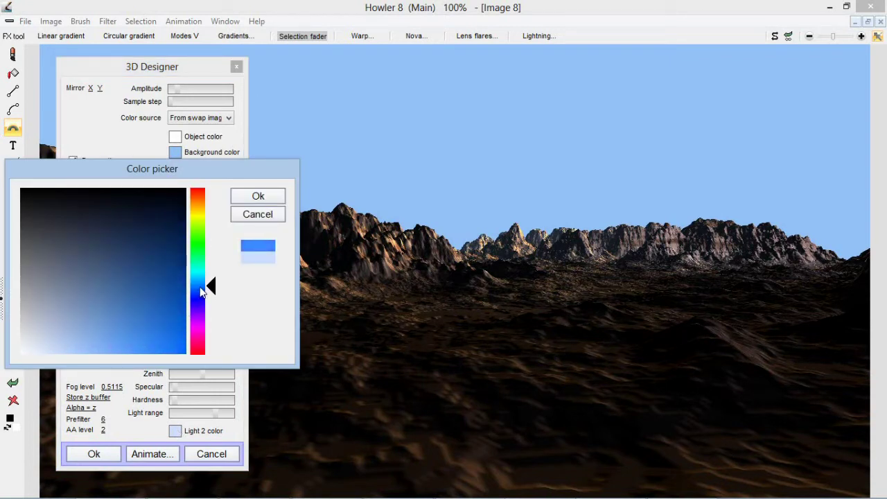
click(134, 331)
click(172, 339)
click(165, 353)
click(258, 197)
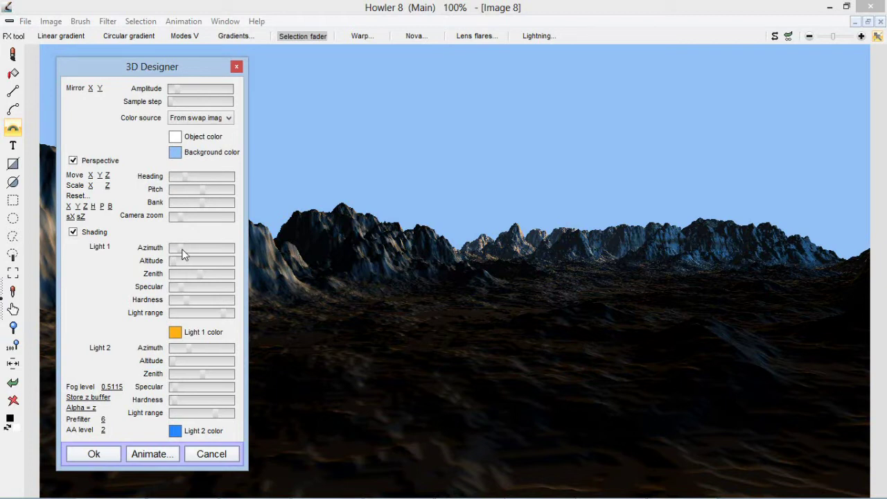
Step: Reduce Light 1's azimuth to the minimum and raise its altitude slightly, with Light 2's azimuth near maximum
drag(183, 254, 173, 255)
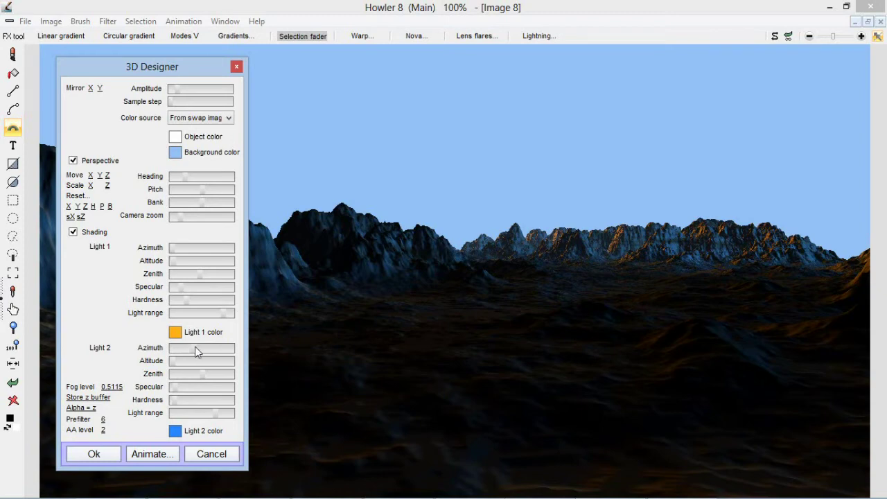
drag(195, 347, 221, 348)
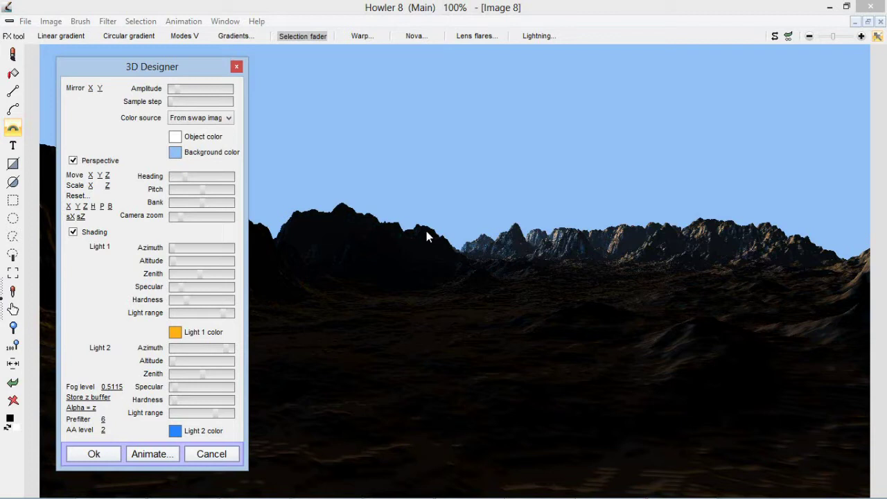
click(175, 263)
Step: Set the fog level to 0.6435 and change the background color to a muted gray-blue
drag(111, 391, 159, 390)
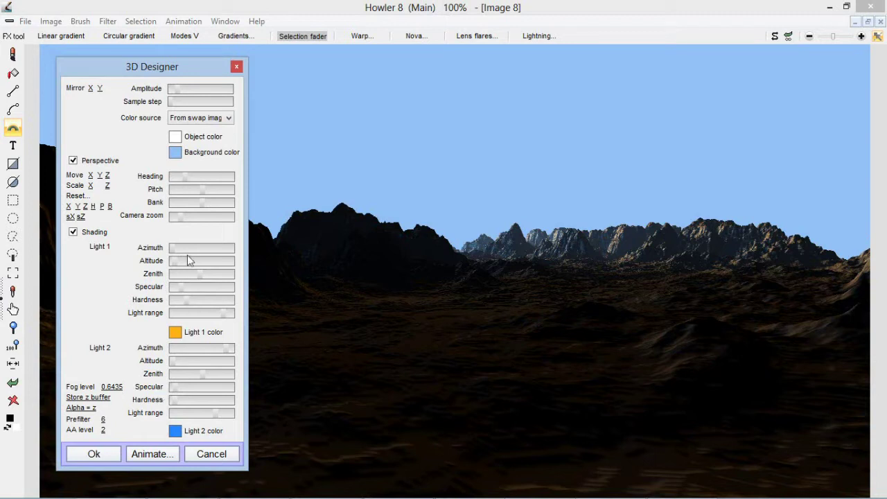
click(178, 156)
drag(149, 316, 43, 319)
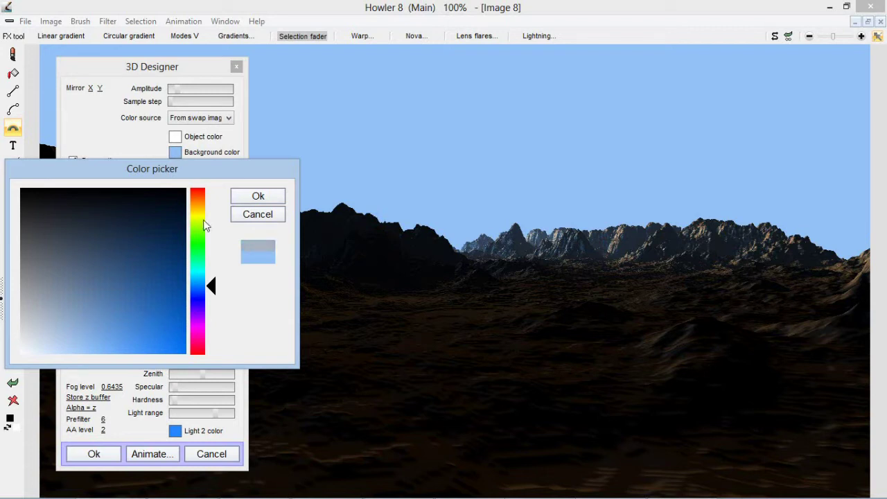
click(236, 200)
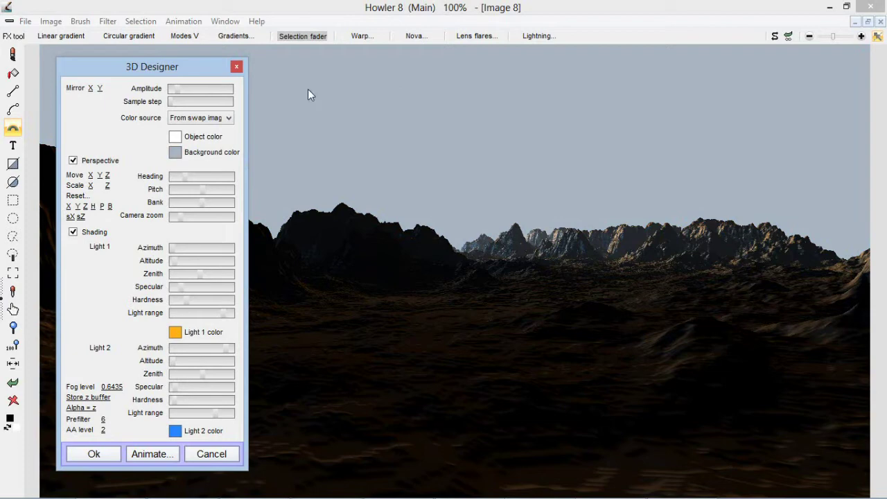
Step: Raise the AA level and apply the 3D Designer settings to render the landscape
drag(159, 69, 405, 59)
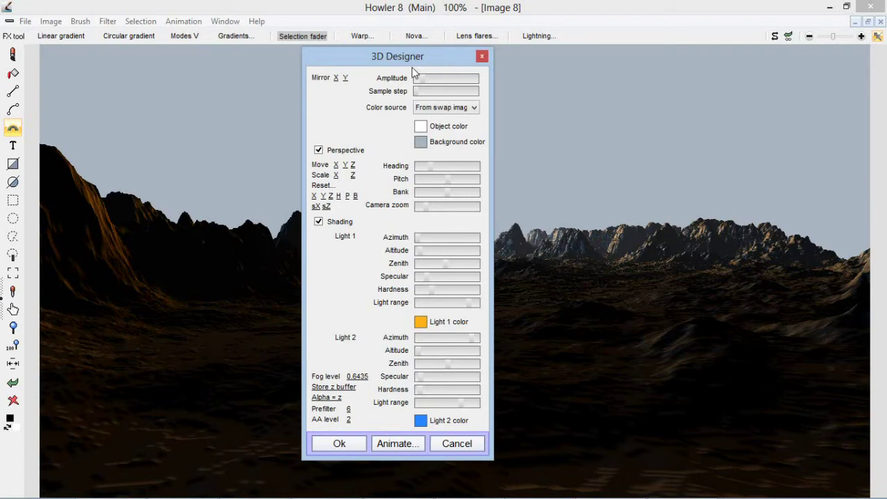
drag(404, 61, 174, 65)
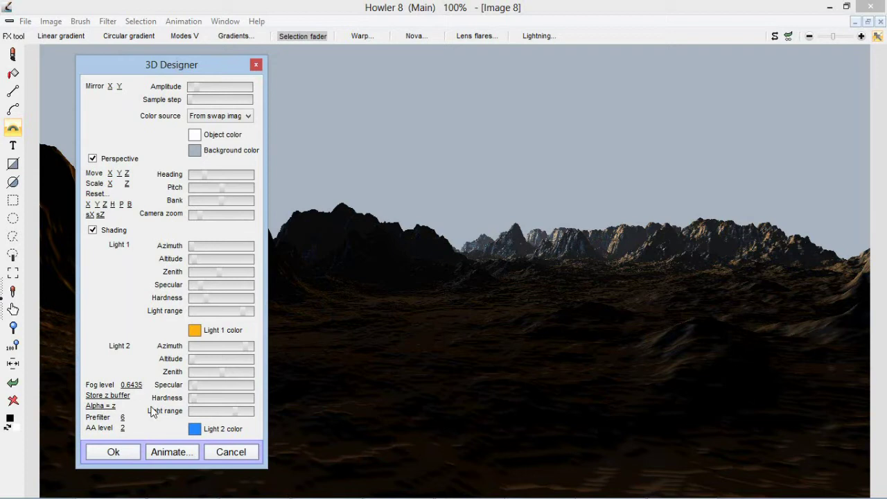
drag(132, 430, 176, 433)
click(114, 452)
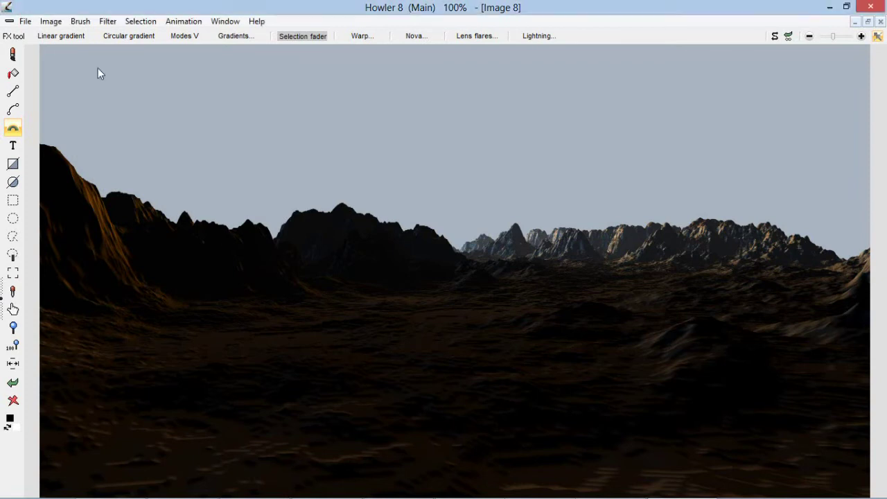
Step: Store a copy of the rendered landscape image and place its thumbnail over the sky
drag(121, 66, 41, 240)
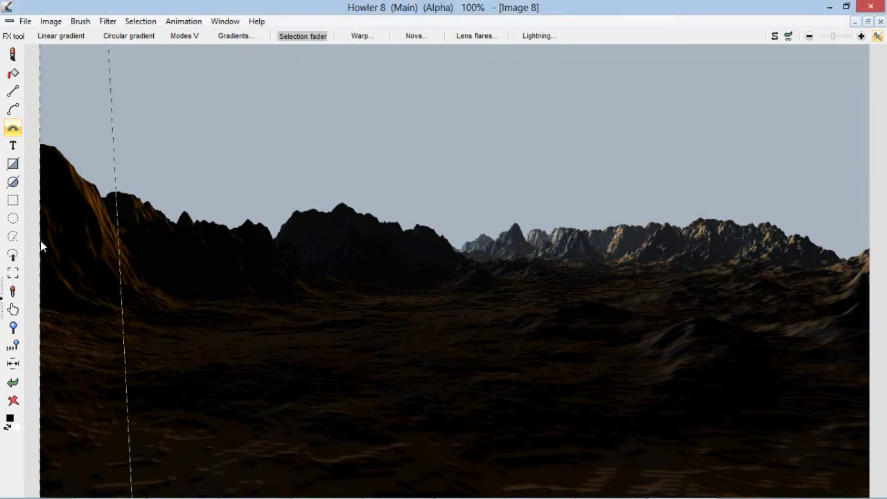
click(13, 382)
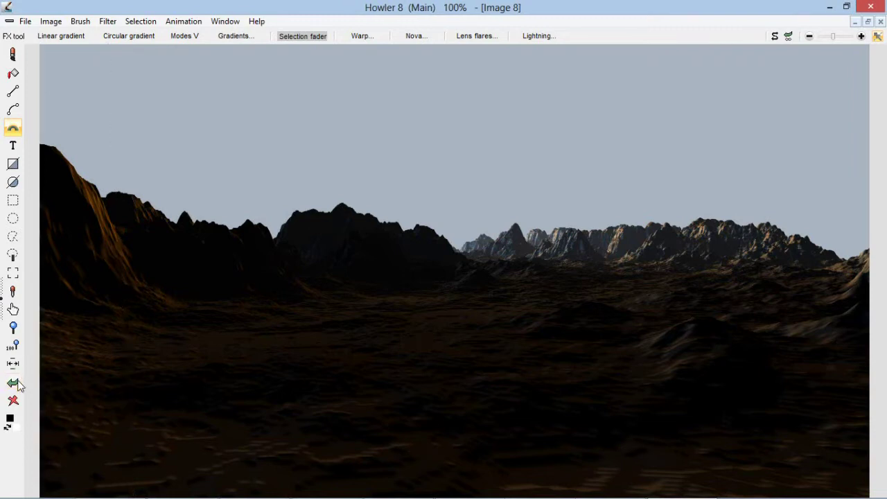
click(55, 22)
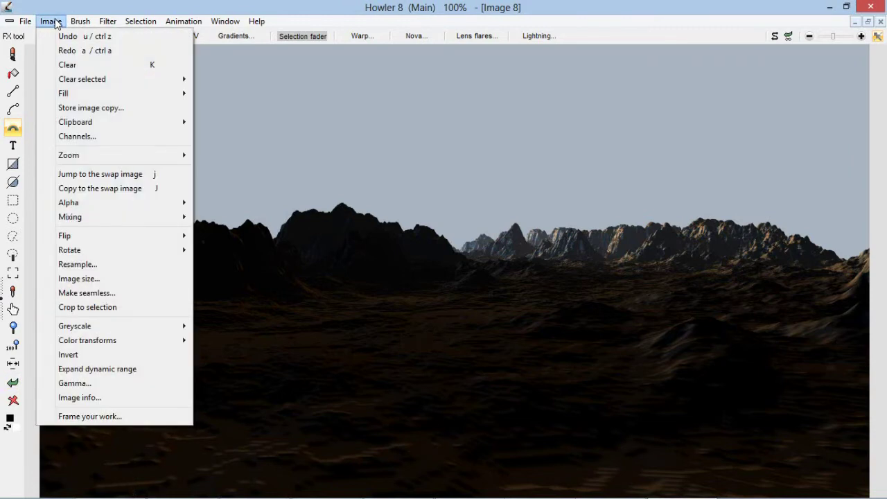
click(108, 109)
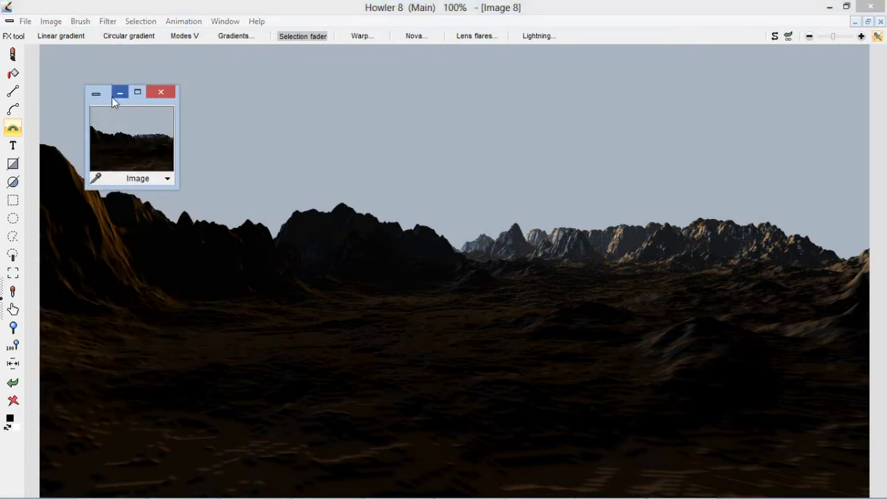
drag(107, 100, 131, 73)
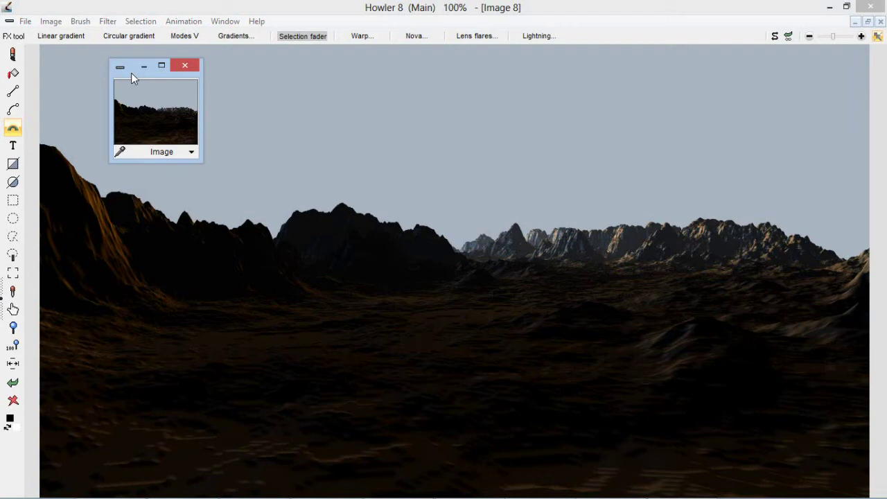
Step: Undo the 3D render and reopen the 3D Designer on the cloud height map, with its dialog clear of the distant mountains
click(12, 385)
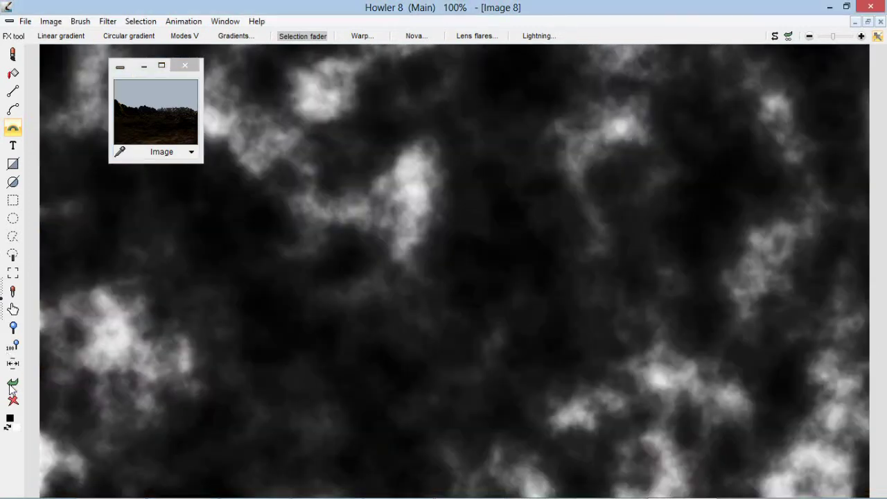
click(108, 22)
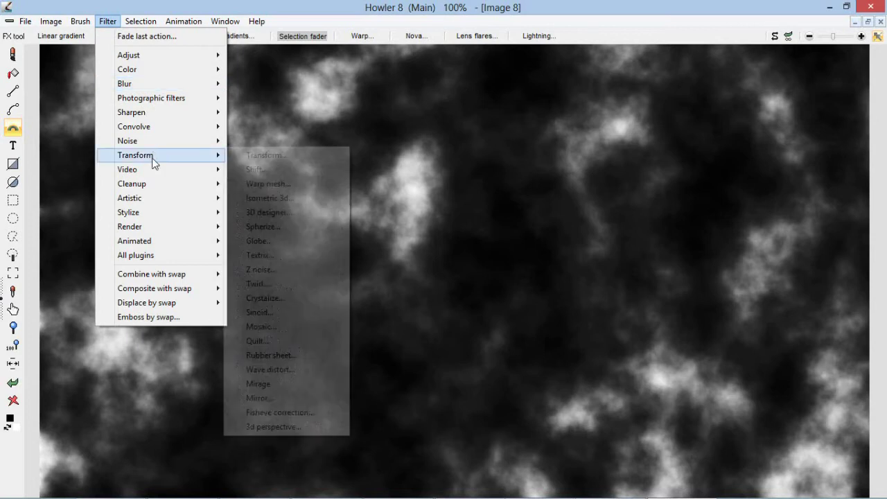
click(271, 212)
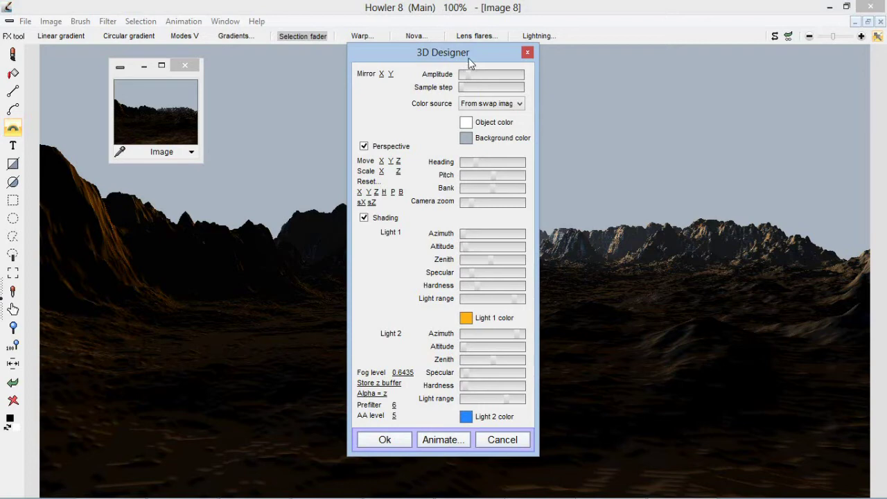
drag(464, 59, 268, 95)
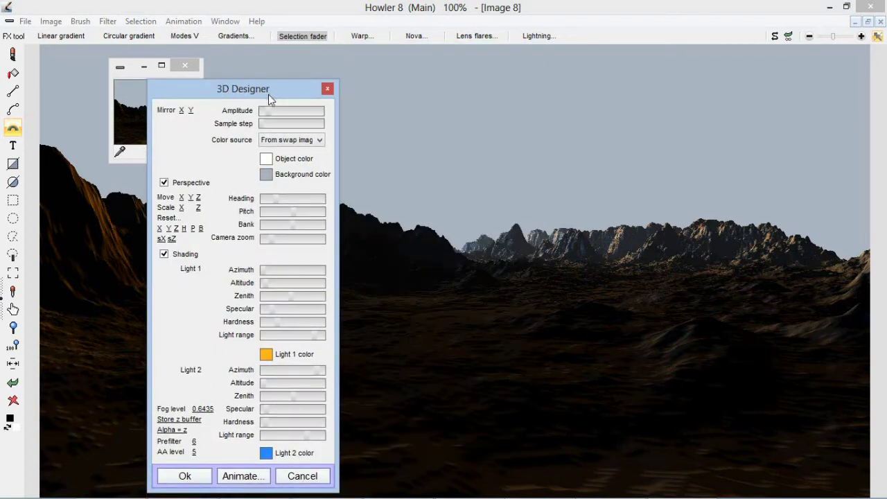
Step: Change the Light 1 color to a reddish orange
click(266, 354)
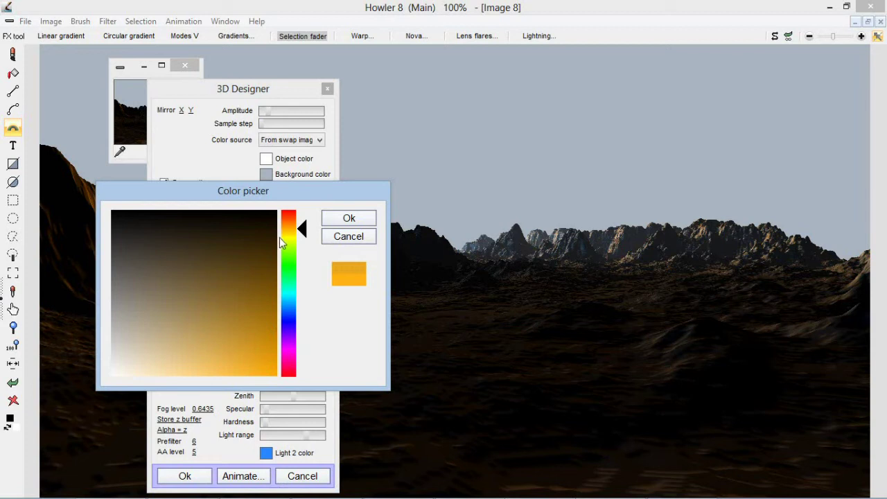
click(292, 219)
click(333, 221)
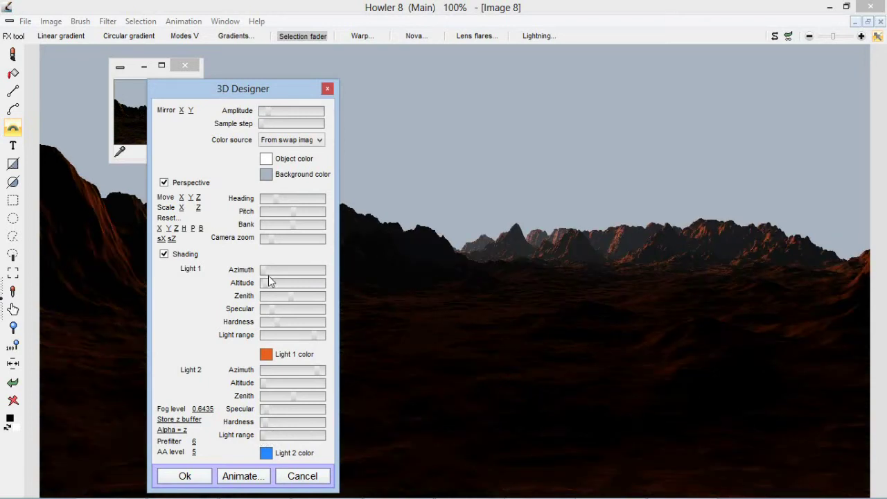
Step: Raise Light 1's azimuth to a little below the middle and reduce its light range to slightly above the middle
drag(268, 272, 288, 272)
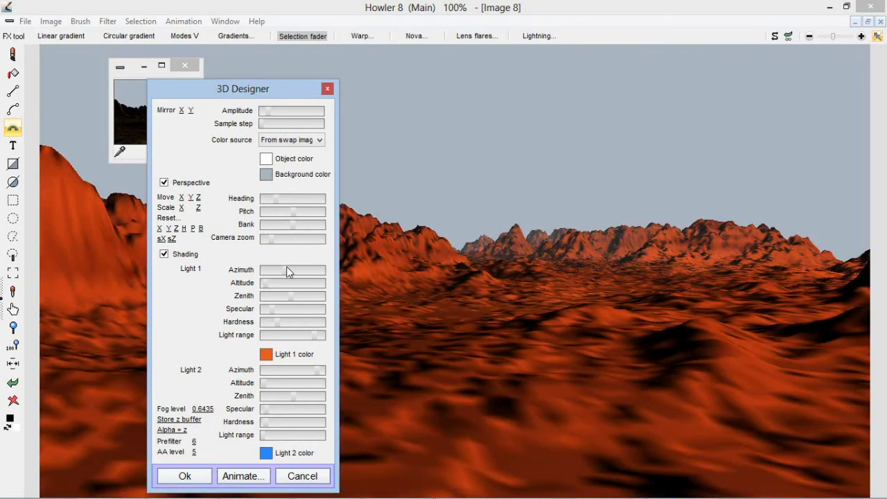
click(291, 333)
drag(291, 332, 299, 333)
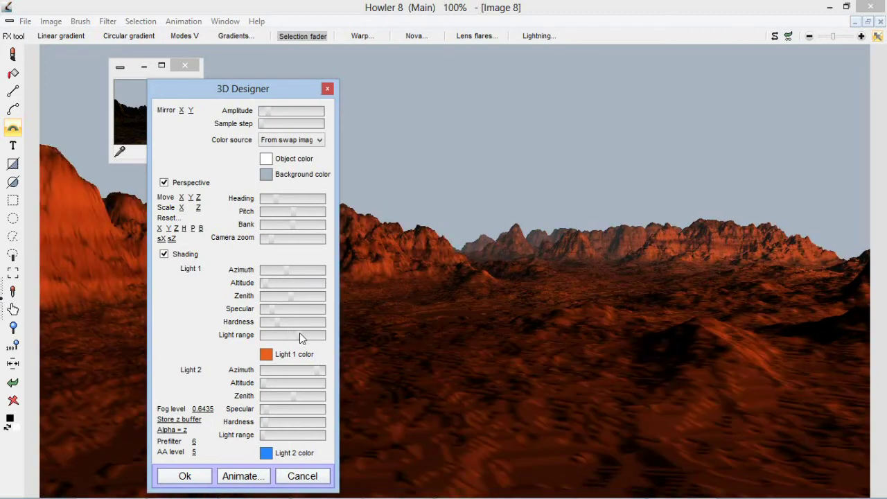
Step: Change the Light 2 color to a saturated violet-blue, and lower its azimuth and raise its altitude slightly
click(267, 453)
drag(220, 355, 295, 321)
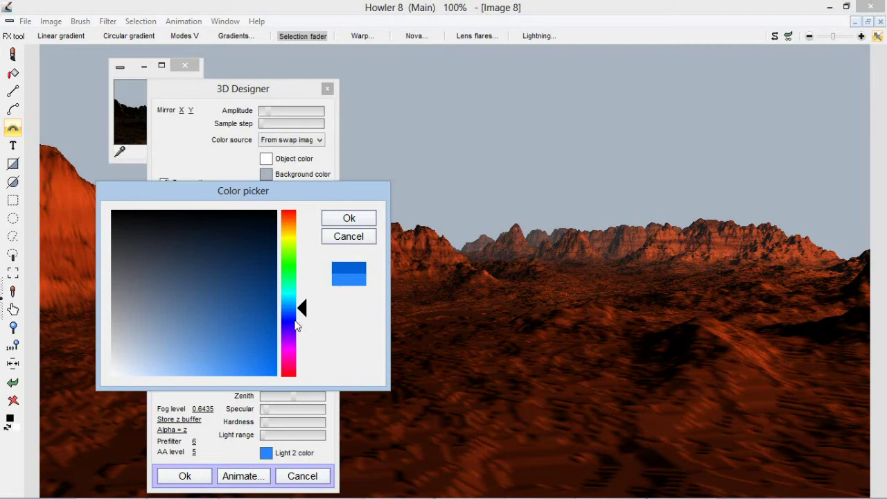
click(296, 318)
click(261, 374)
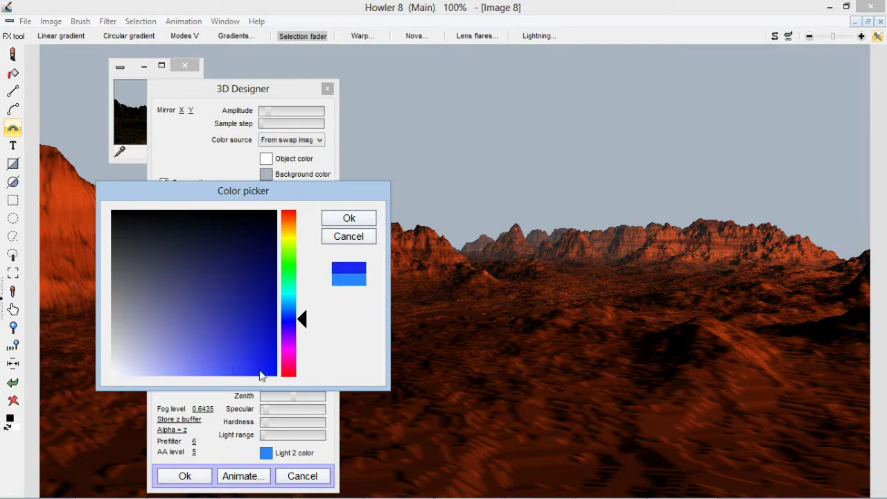
click(292, 326)
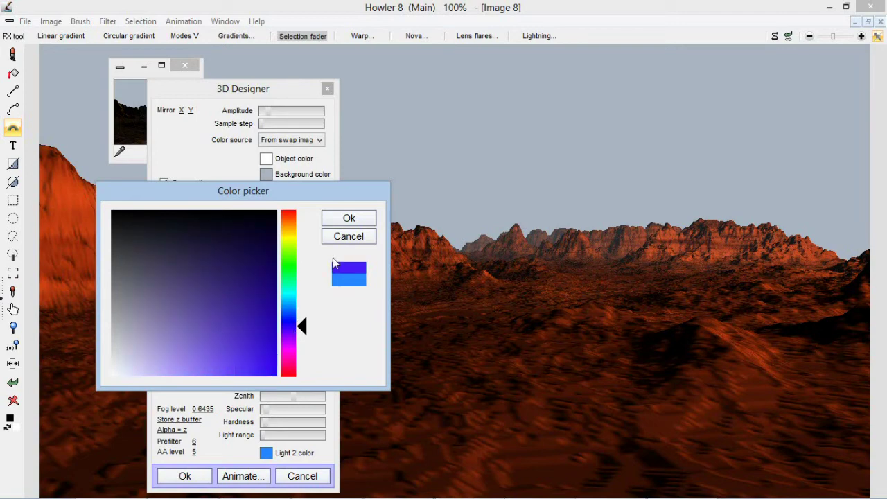
click(358, 221)
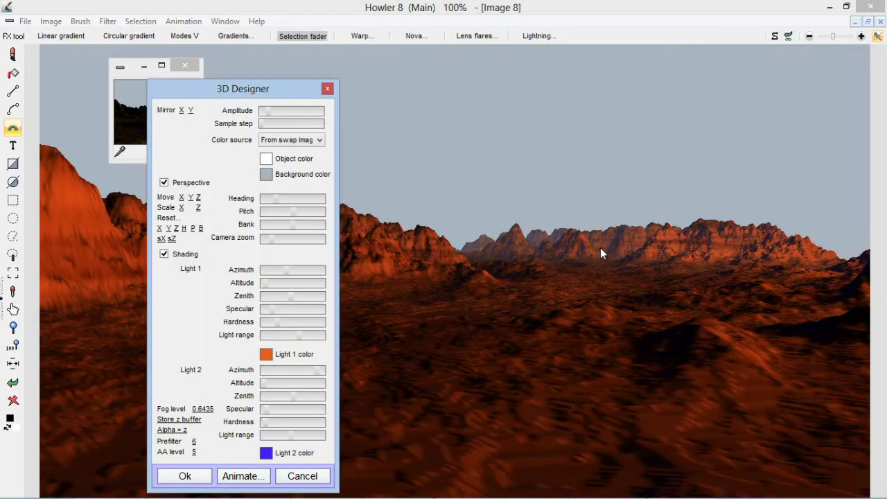
click(312, 373)
click(268, 383)
Step: Set the AA level to 3 and apply the 3D Designer settings to render the landscape
click(194, 452)
click(173, 455)
click(185, 477)
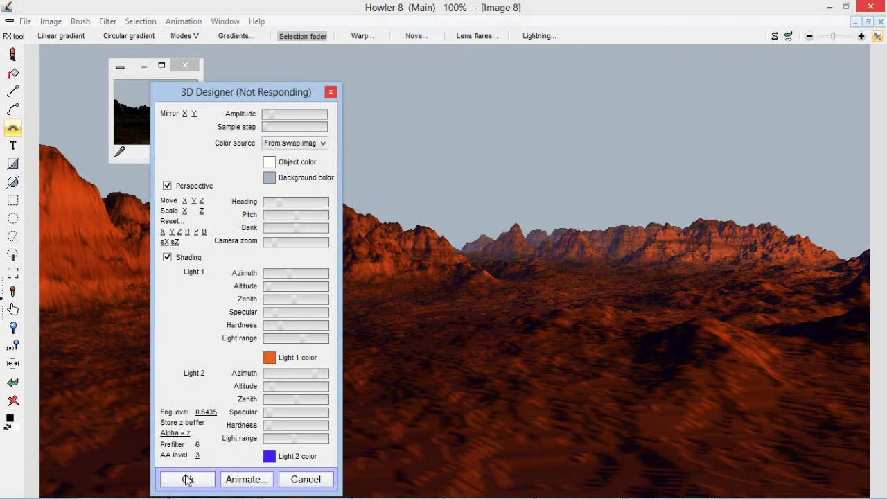
Step: Store a copy of the red landscape render and place its thumbnail below the first stored image
click(51, 21)
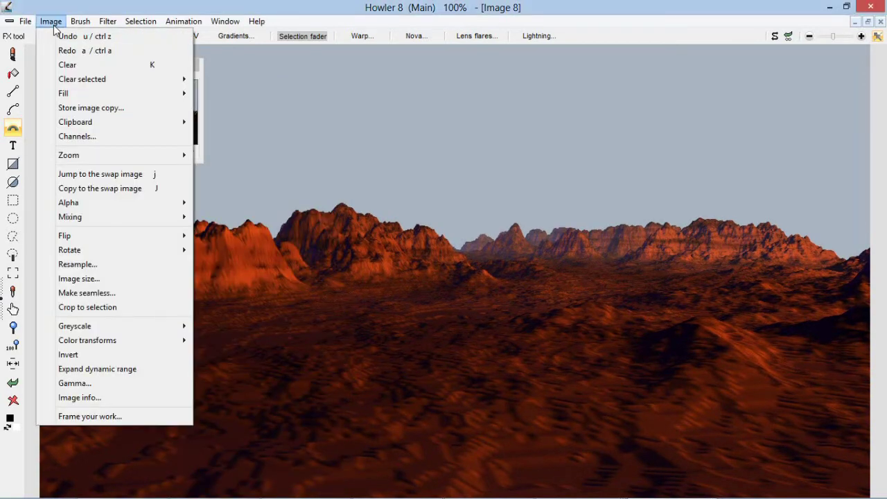
click(84, 108)
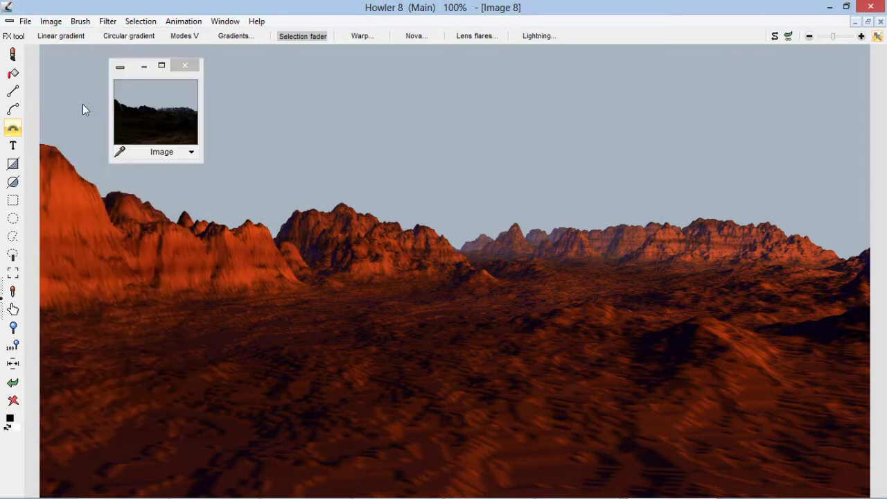
drag(124, 118, 44, 177)
Step: Restore the stored dark render to the canvas, followed by the stored red render, as the two images for blending
click(147, 131)
double_click(148, 130)
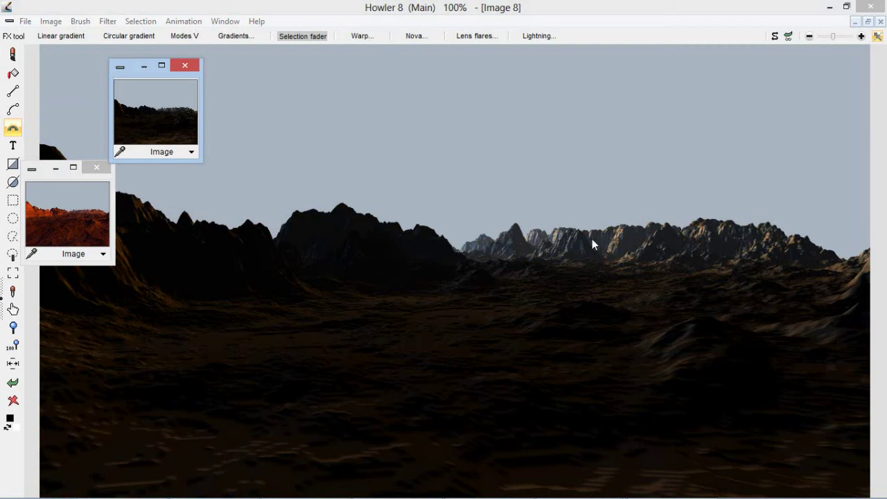
click(82, 216)
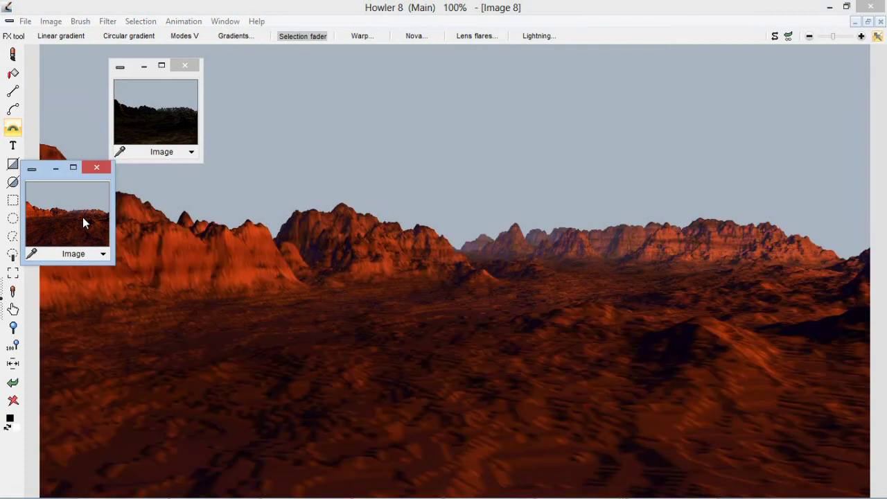
Step: Blend the red render with the dark one using Fade last action at 145
click(109, 21)
click(121, 38)
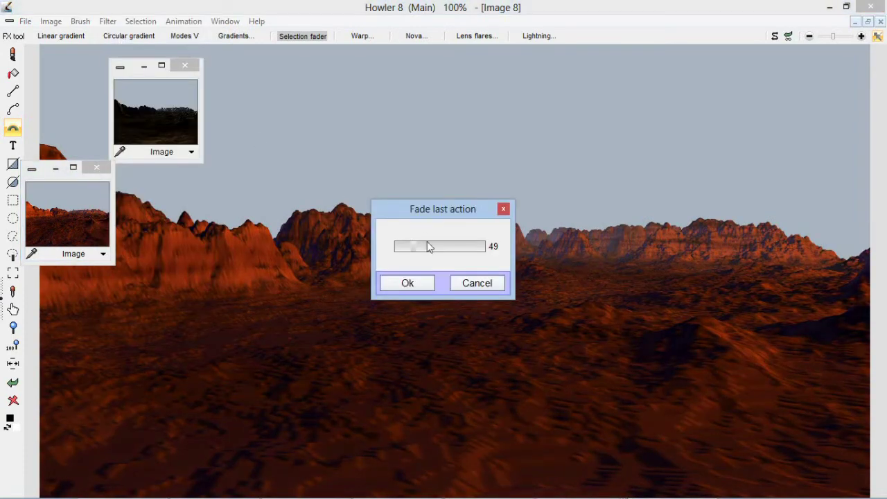
drag(427, 243, 455, 247)
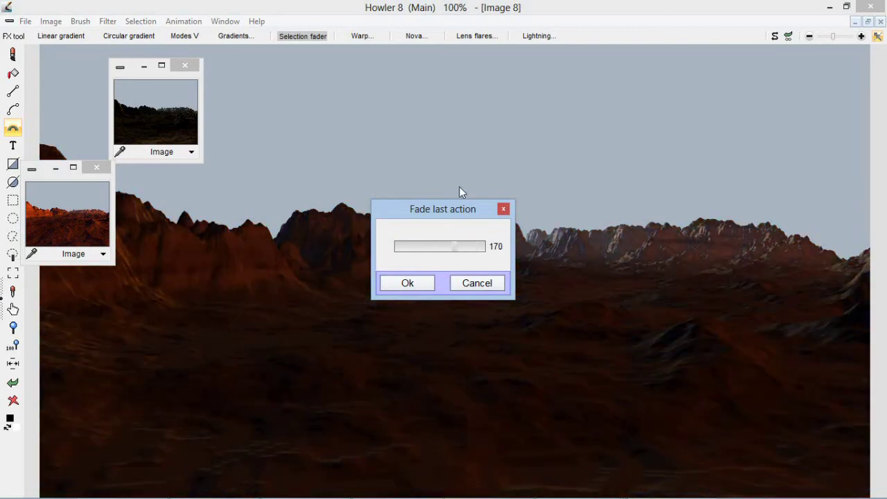
drag(450, 212, 516, 72)
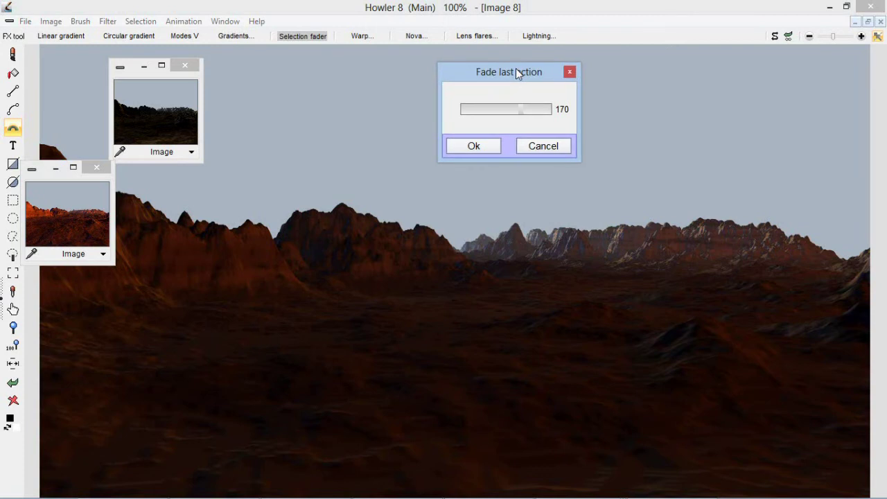
mouse_move(528, 113)
mouse_down()
mouse_move(548, 108)
mouse_move(478, 111)
mouse_move(515, 113)
mouse_up()
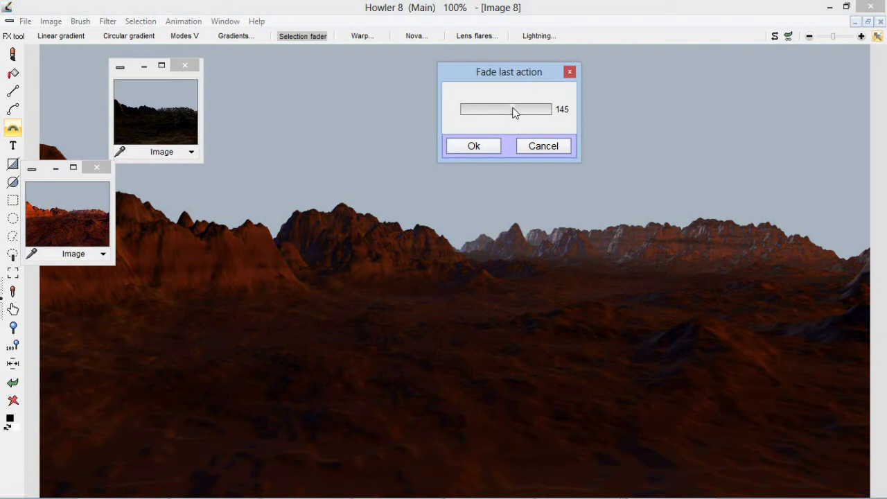
click(474, 146)
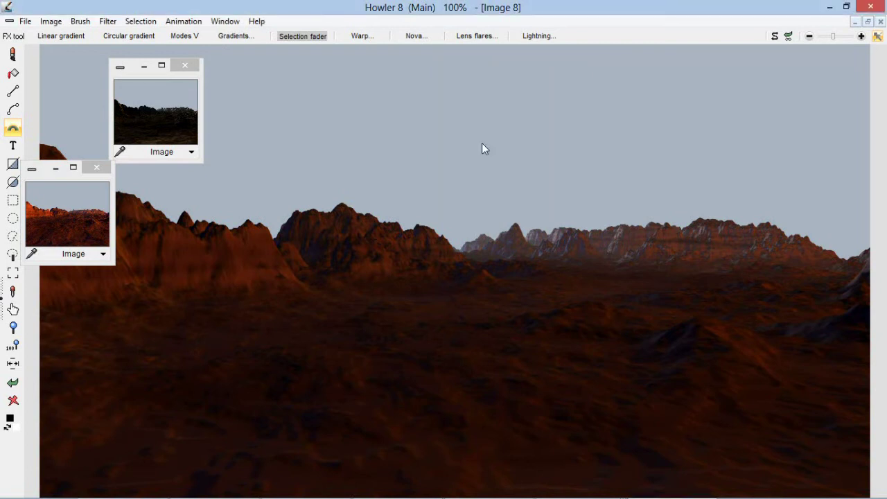
Step: Apply Auto balance with the White balance operation, moving its function window down and right of the image center
drag(132, 74, 37, 81)
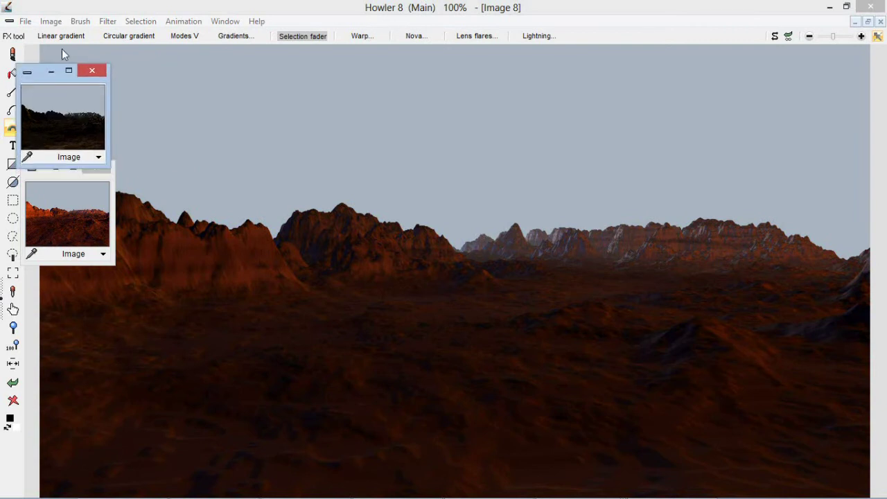
click(107, 21)
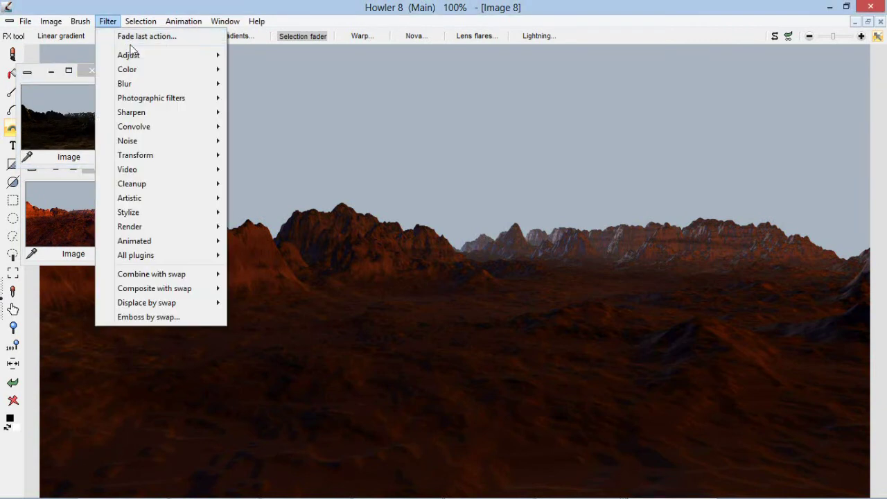
mouse_move(133, 54)
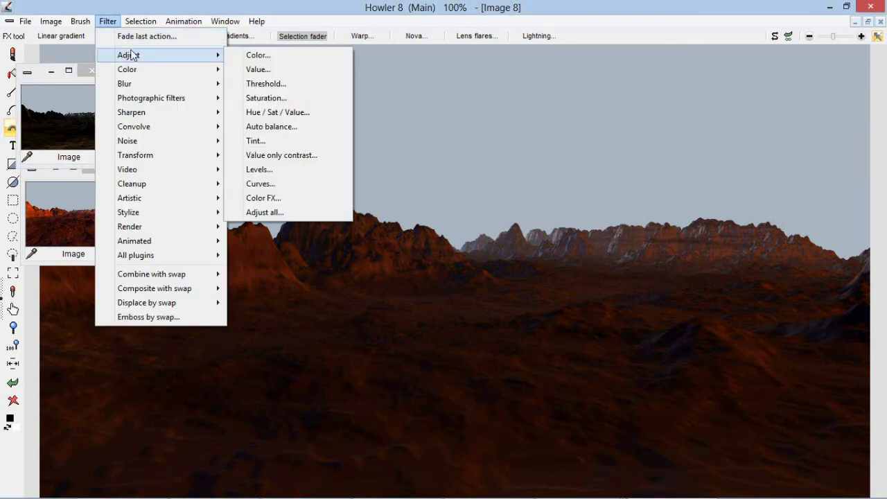
click(297, 129)
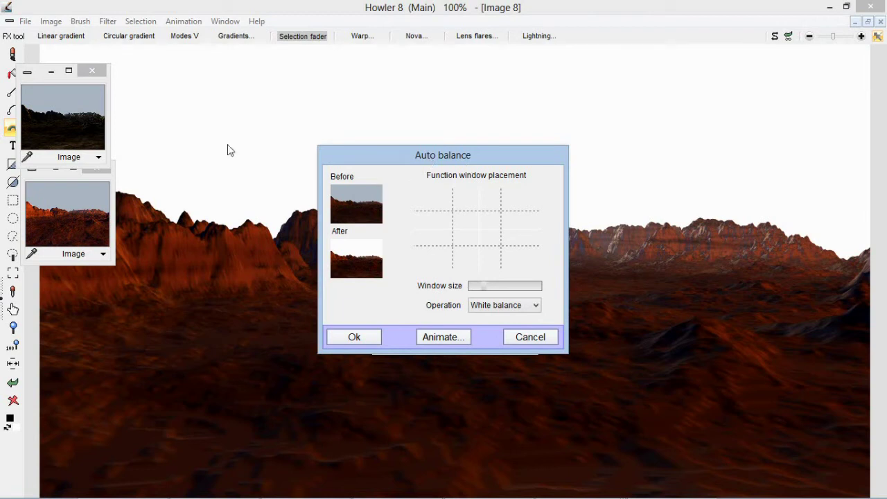
drag(364, 160, 174, 108)
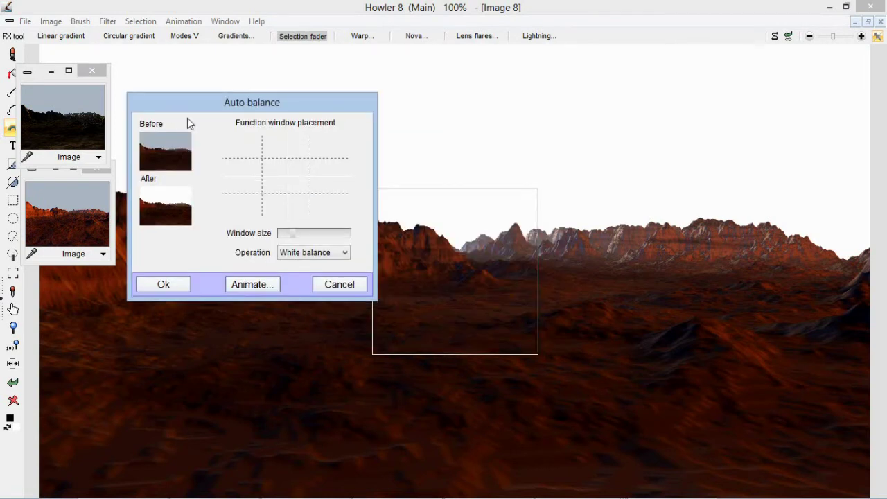
drag(269, 165, 315, 192)
click(186, 277)
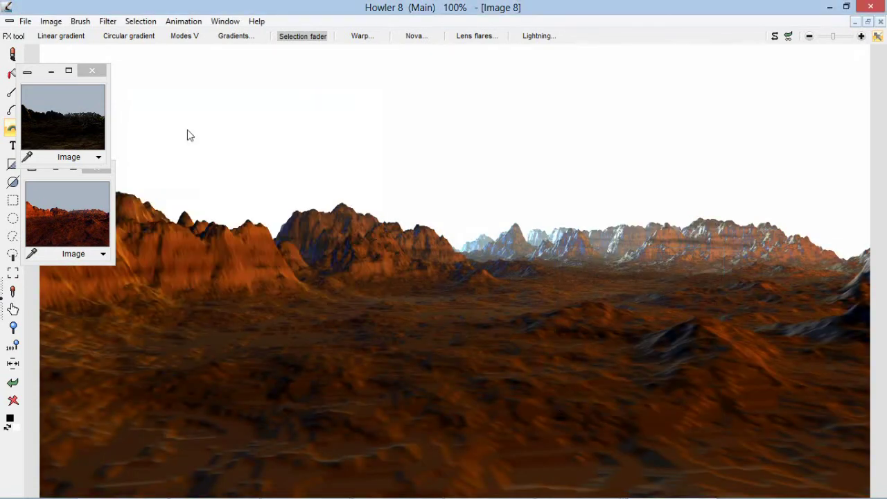
Step: Soften the color balancing with Fade last action at 185
click(107, 21)
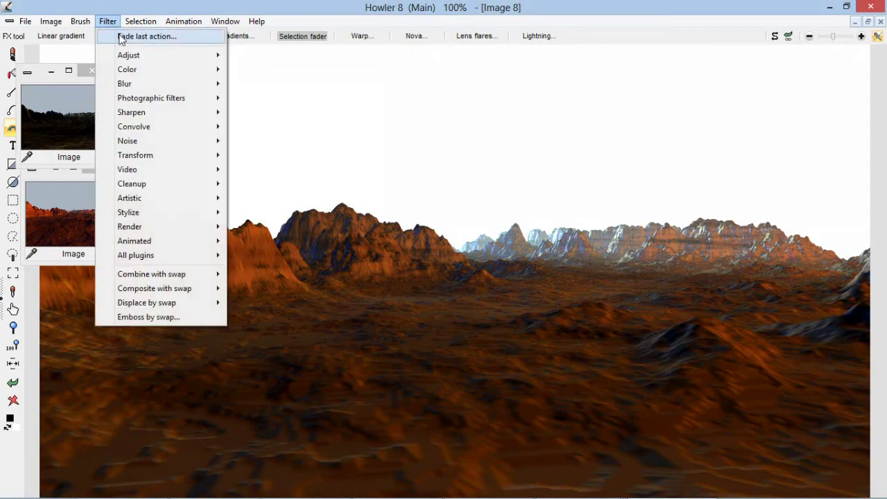
click(121, 37)
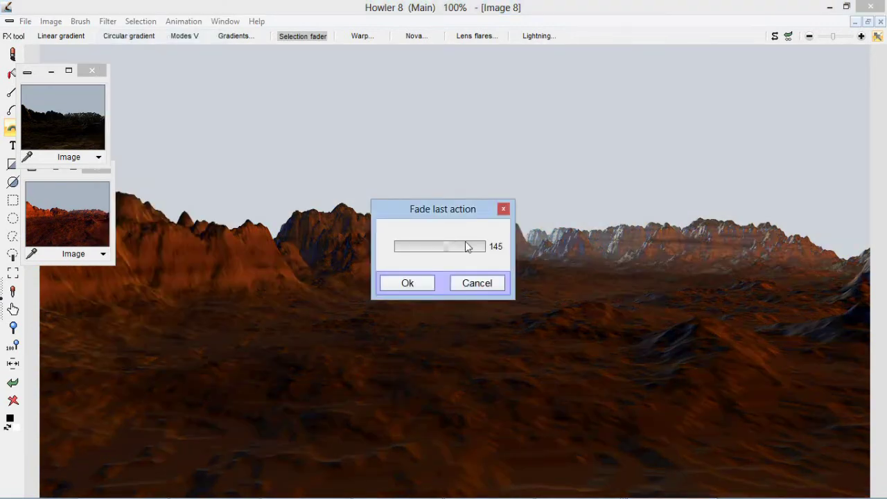
mouse_move(465, 241)
mouse_down()
mouse_move(479, 243)
mouse_move(460, 249)
mouse_up()
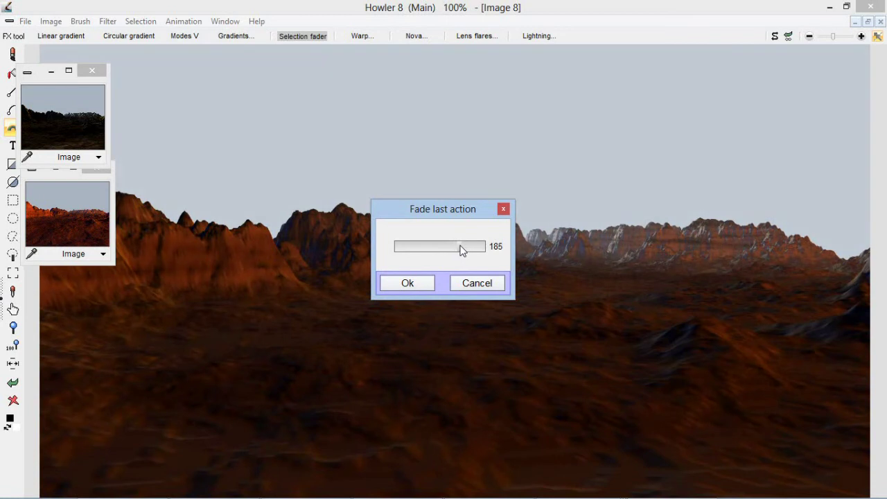
click(415, 284)
Step: Apply Soft contrast improvement with Exposure lowered to slightly above mid-range and Level reduced to about one fifth of its range
click(107, 22)
mouse_move(149, 101)
click(248, 99)
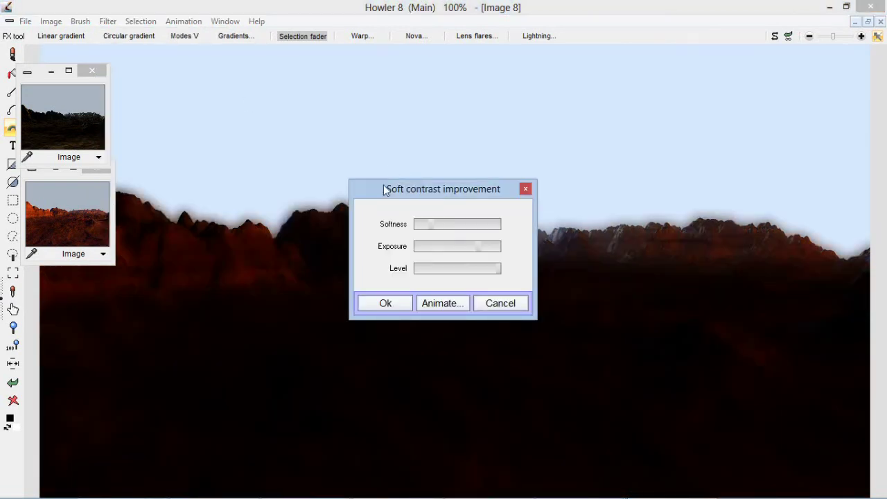
drag(402, 192, 258, 108)
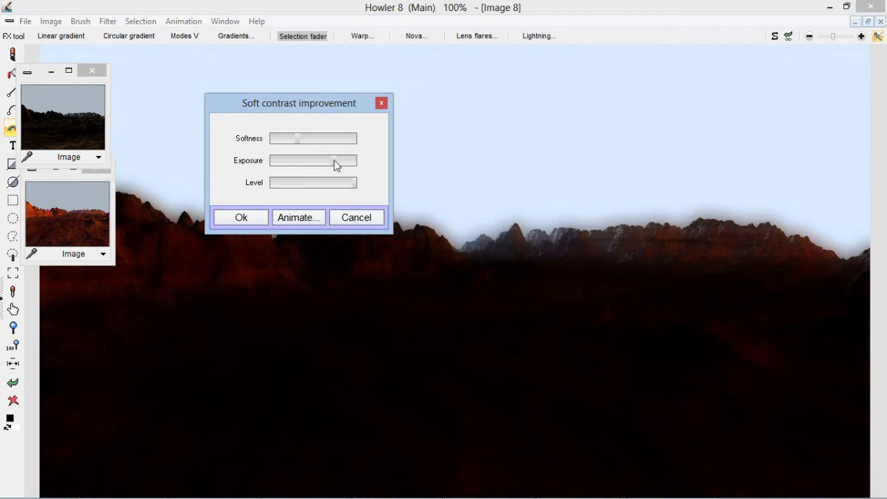
drag(321, 160, 316, 165)
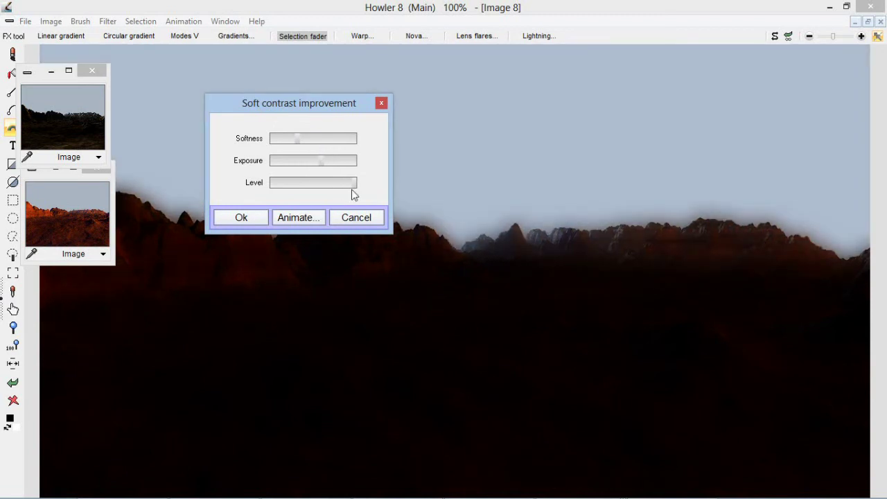
drag(350, 187, 286, 183)
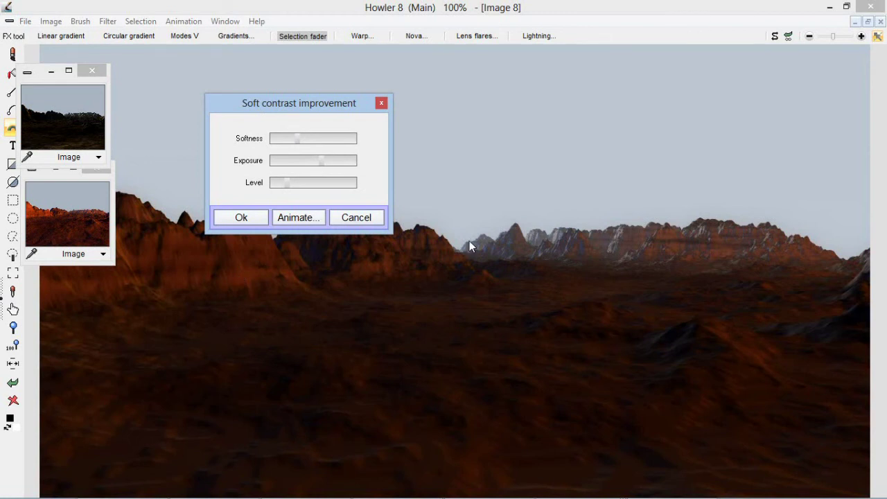
click(261, 217)
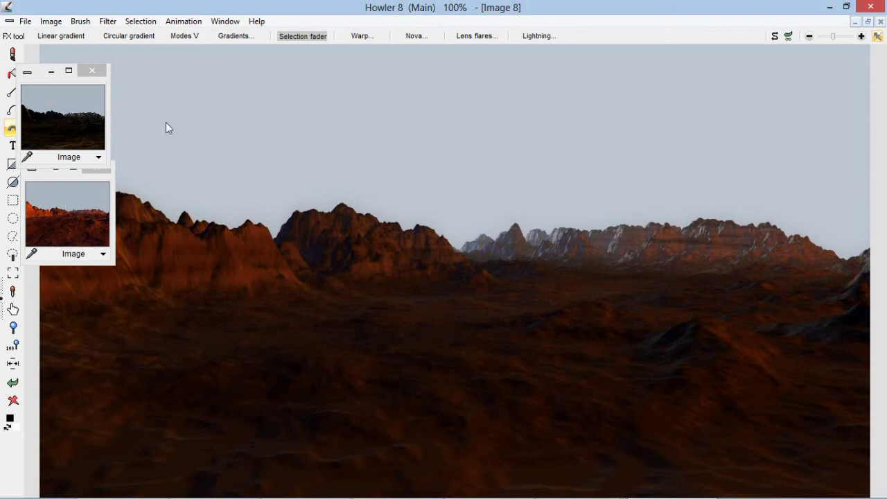
Step: Sharpen the blended landscape with an Unsharp mask at 86
click(108, 22)
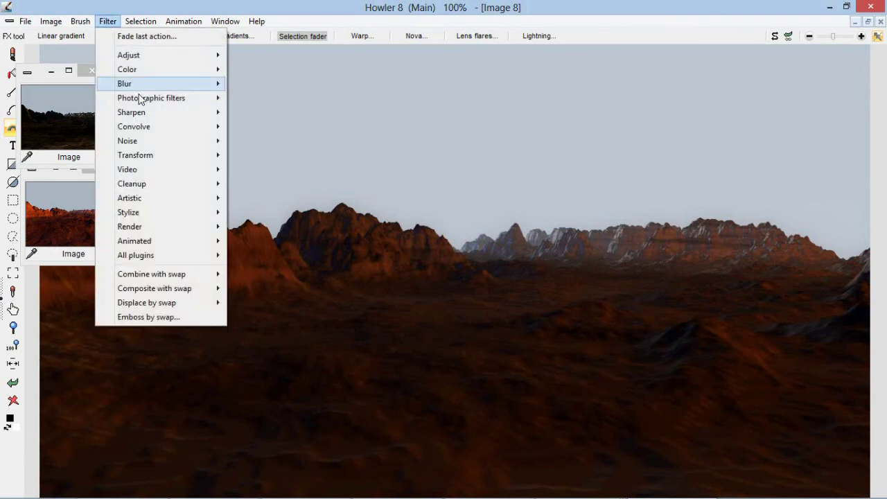
mouse_move(154, 112)
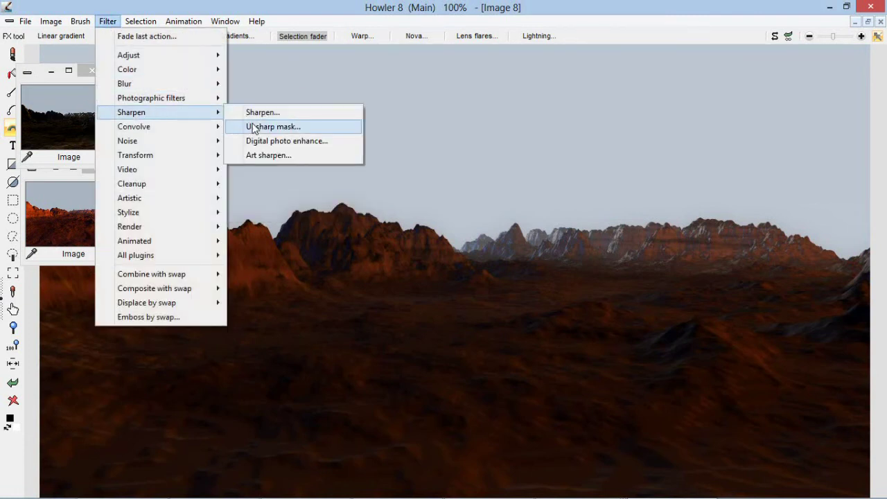
click(254, 127)
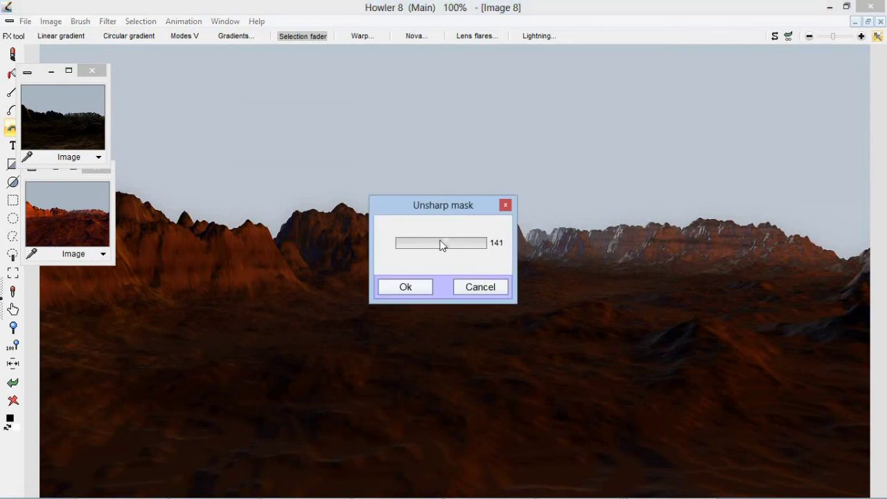
drag(444, 245, 424, 243)
drag(423, 242, 430, 252)
drag(433, 210, 382, 95)
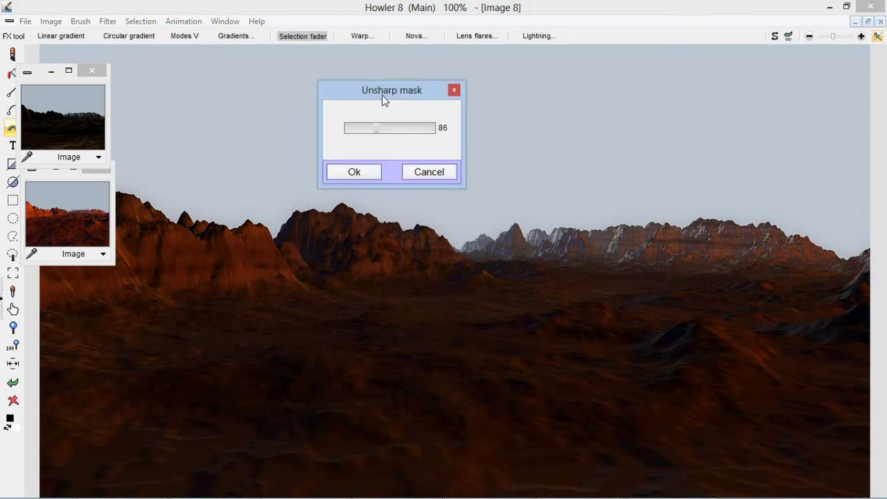
click(354, 171)
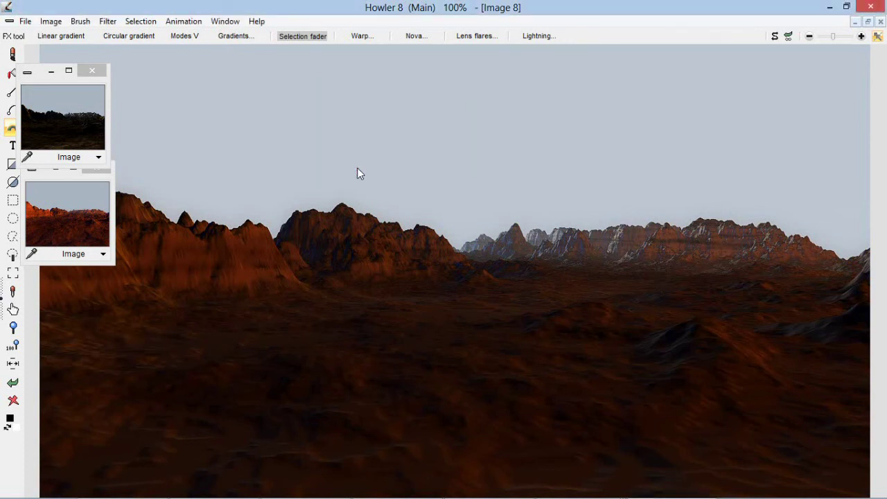